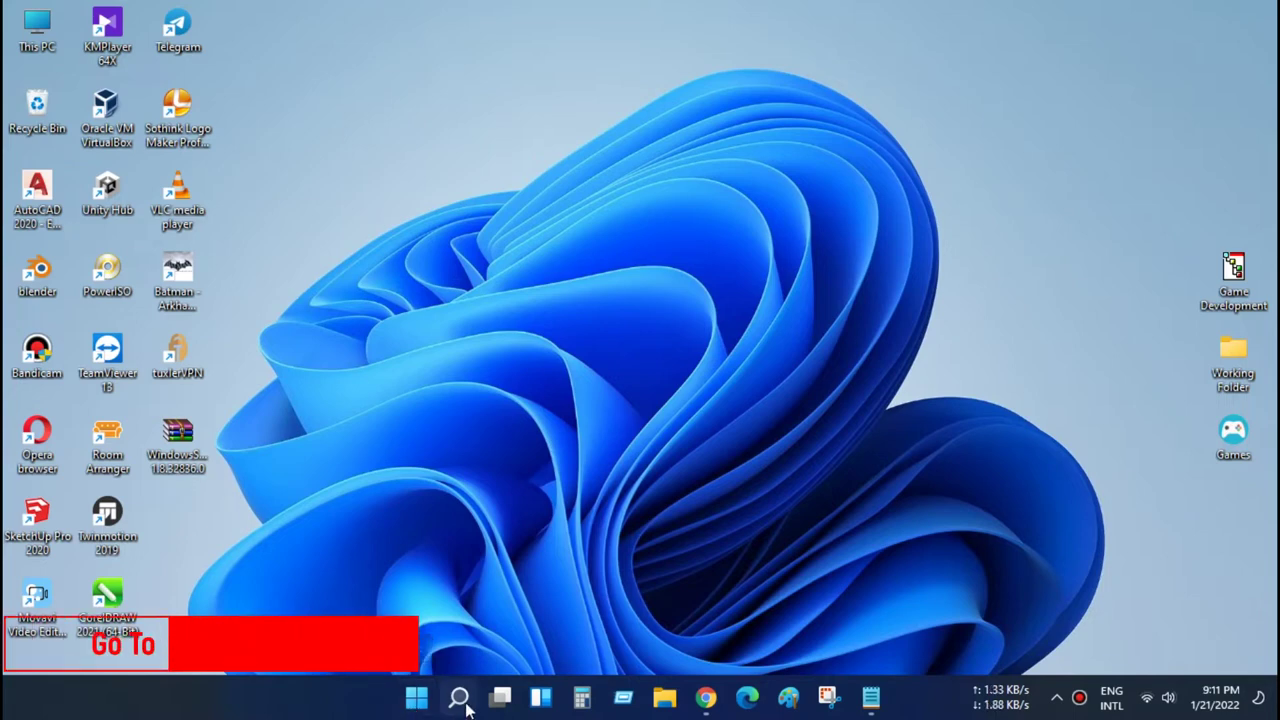
# Open the Windows Features dialog, make sure Virtual Machine Platform and Windows Hypervisor Platform are turned on, and accept it
pyautogui.click(459, 698)
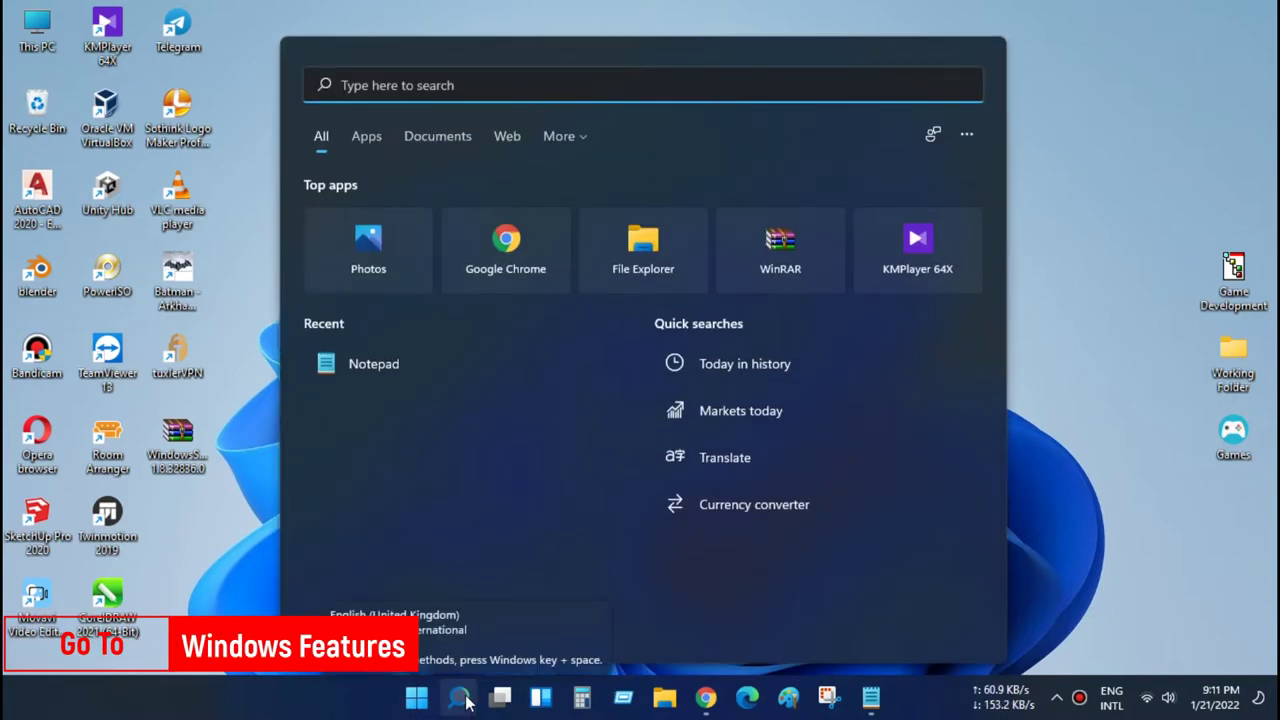
pyautogui.write('features')
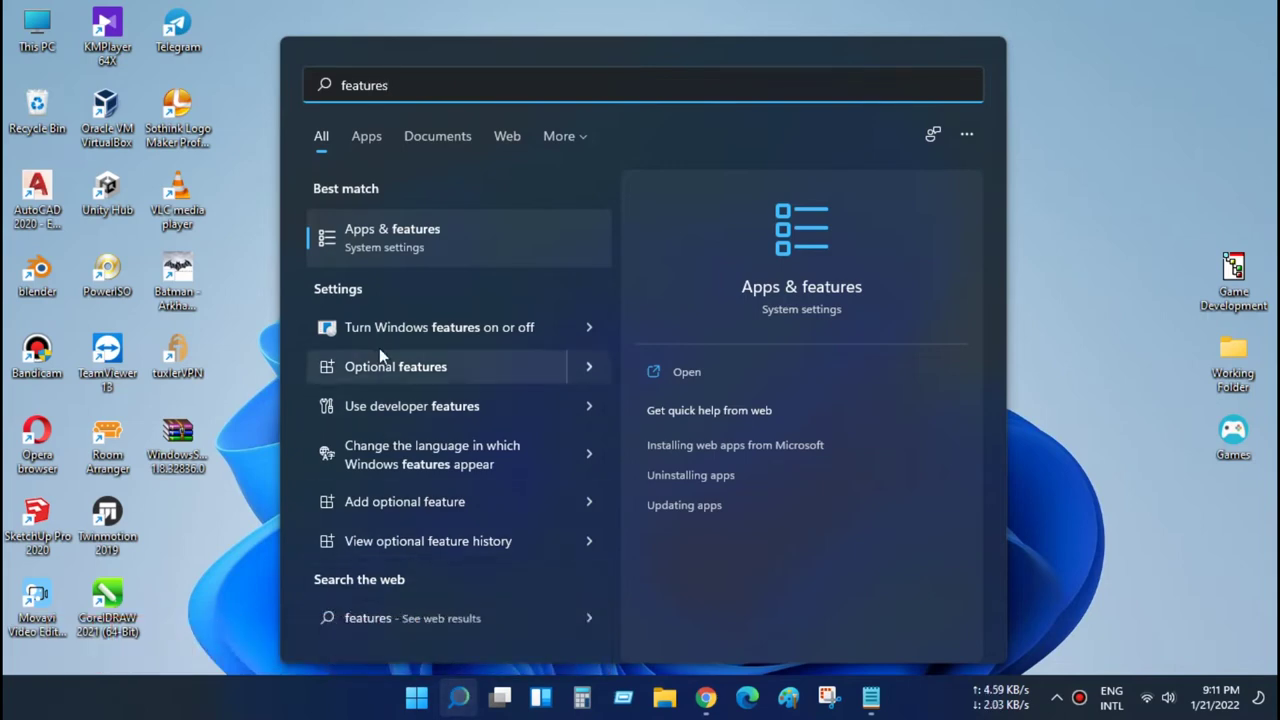
pyautogui.click(479, 327)
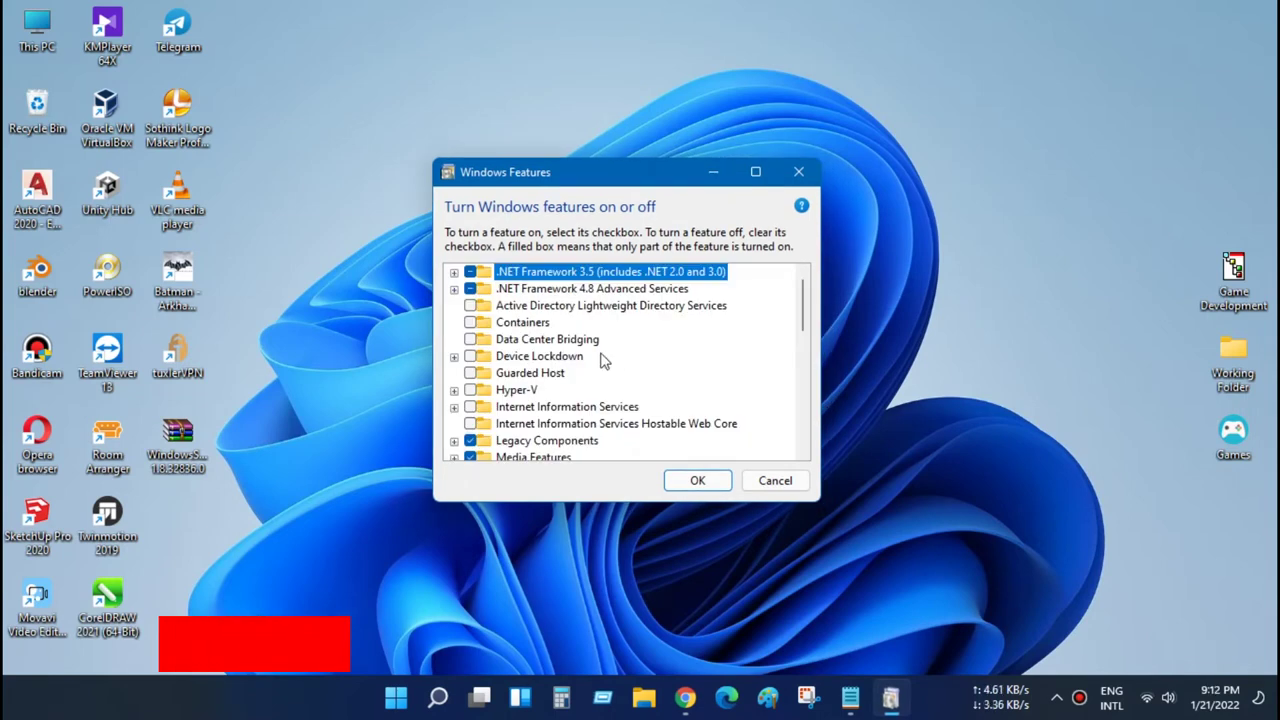
pyautogui.scroll(-5, 530, 355)
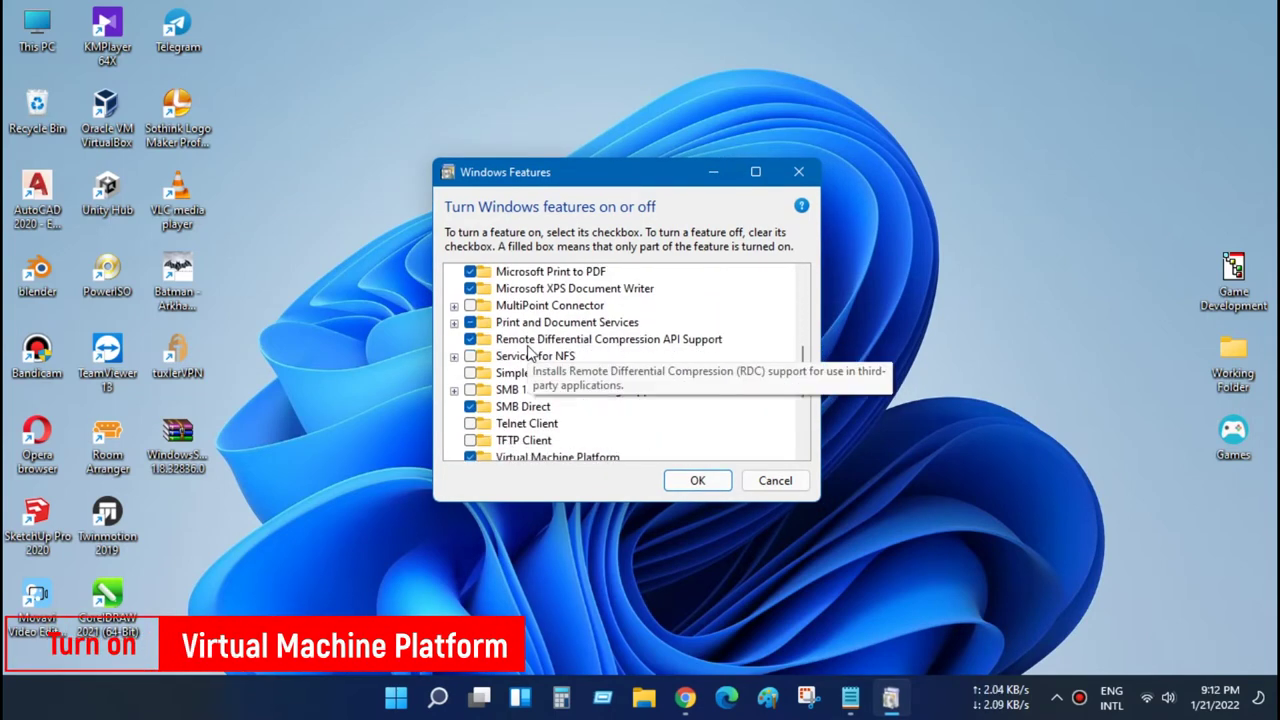
pyautogui.scroll(-2, 530, 355)
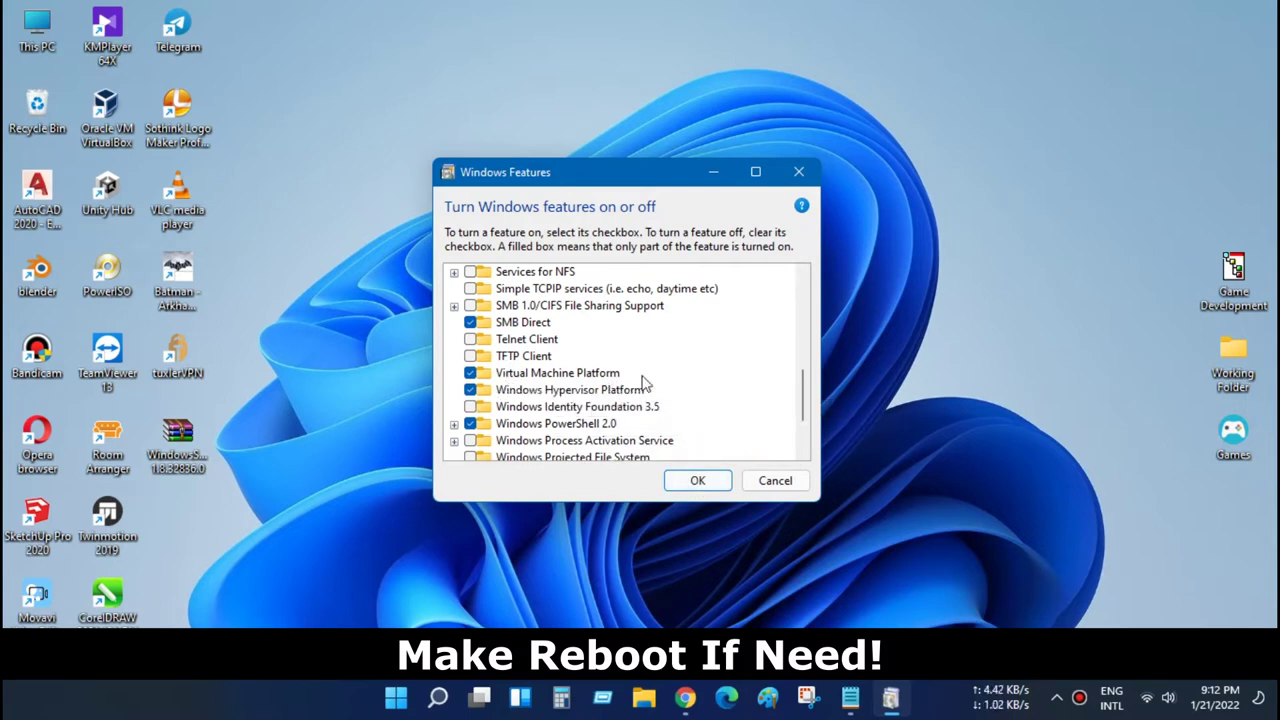
pyautogui.click(693, 482)
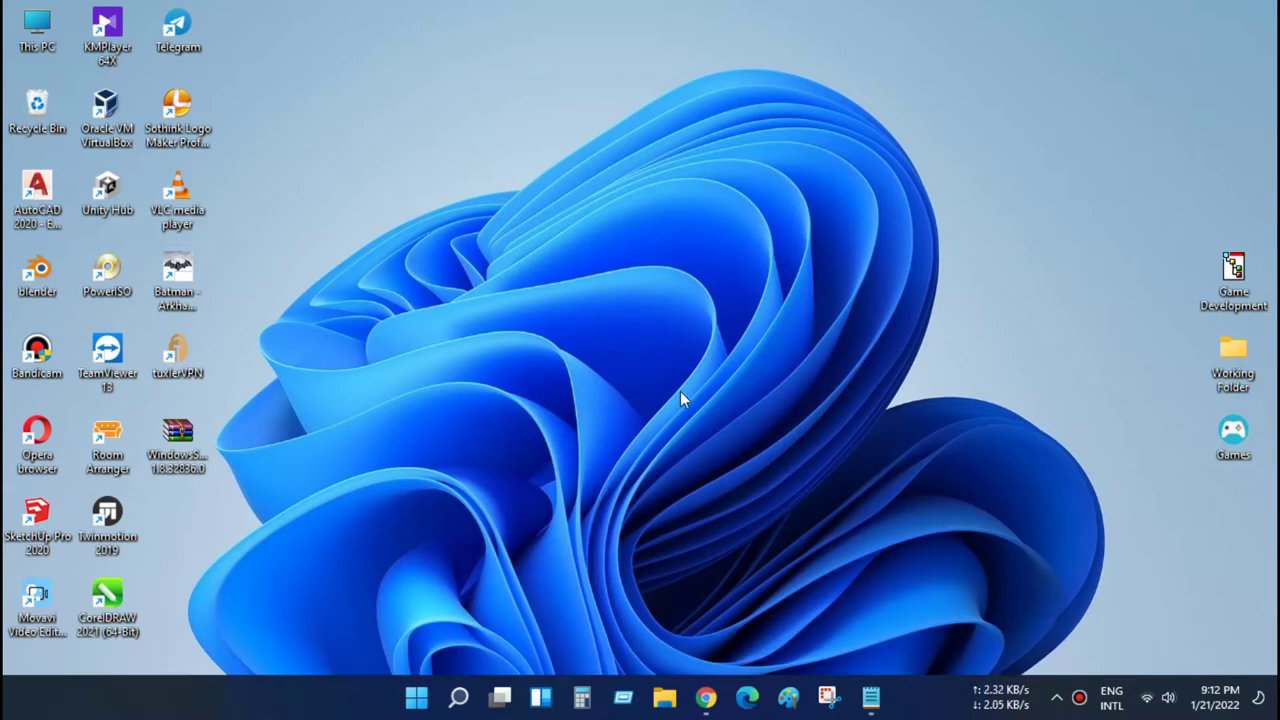
# Uninstall the existing Windows Subsystem for Android Settings app from the list of all installed apps
pyautogui.click(419, 700)
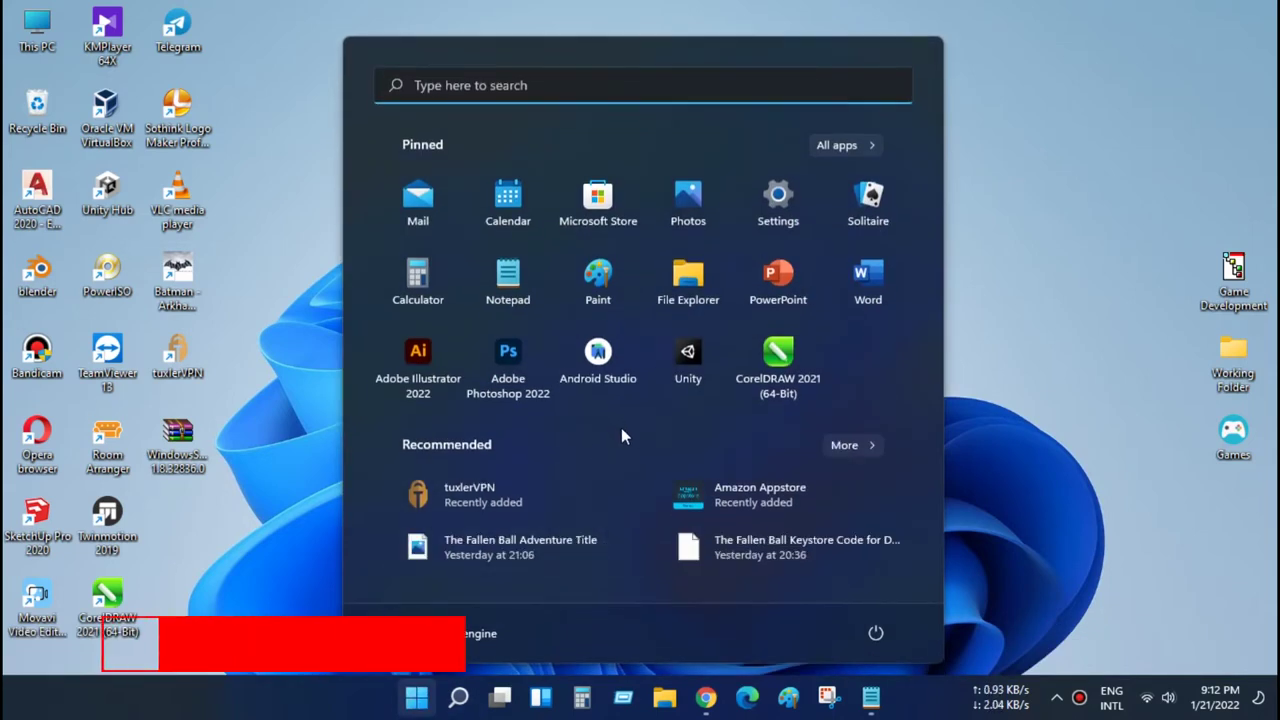
pyautogui.click(849, 146)
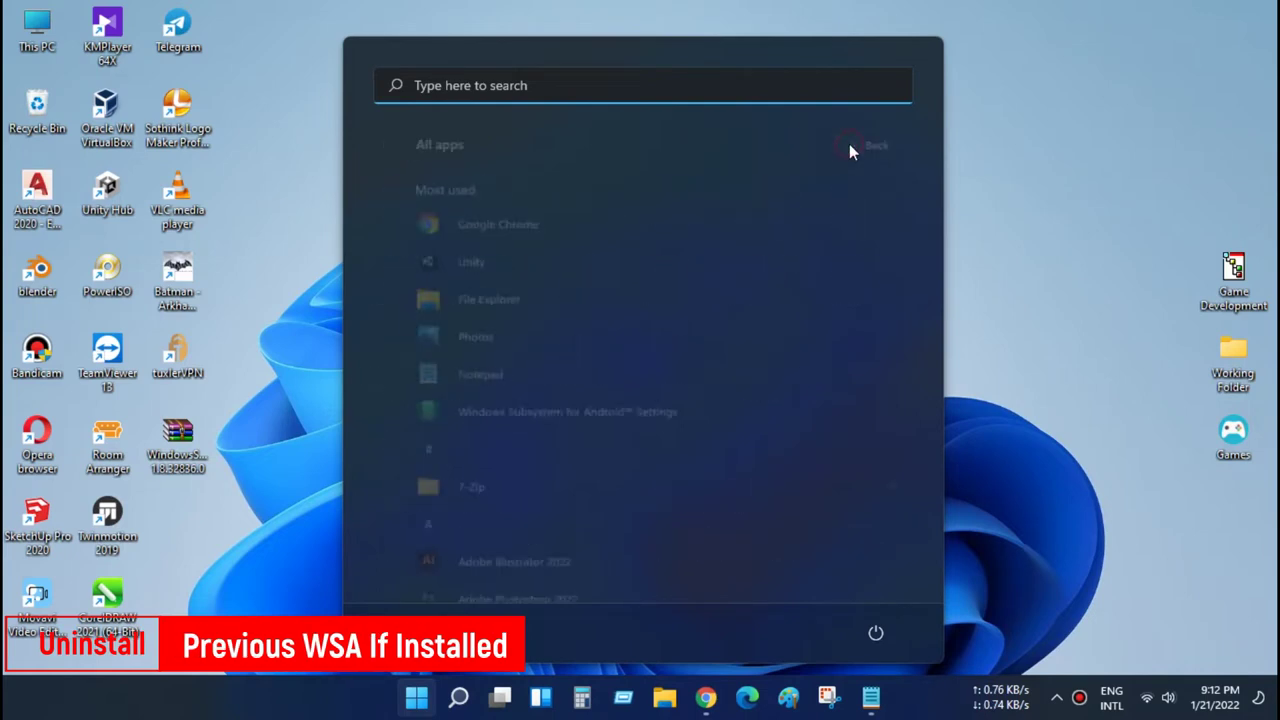
pyautogui.rightClick(550, 416)
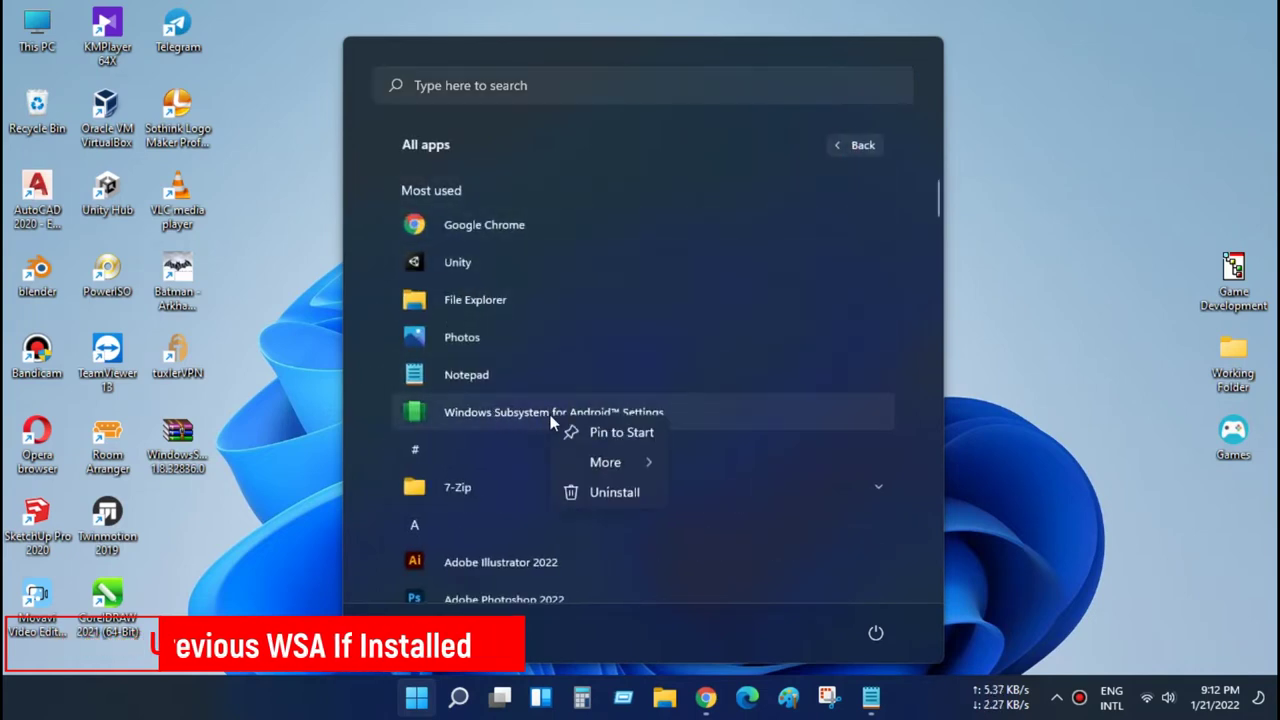
pyautogui.click(615, 501)
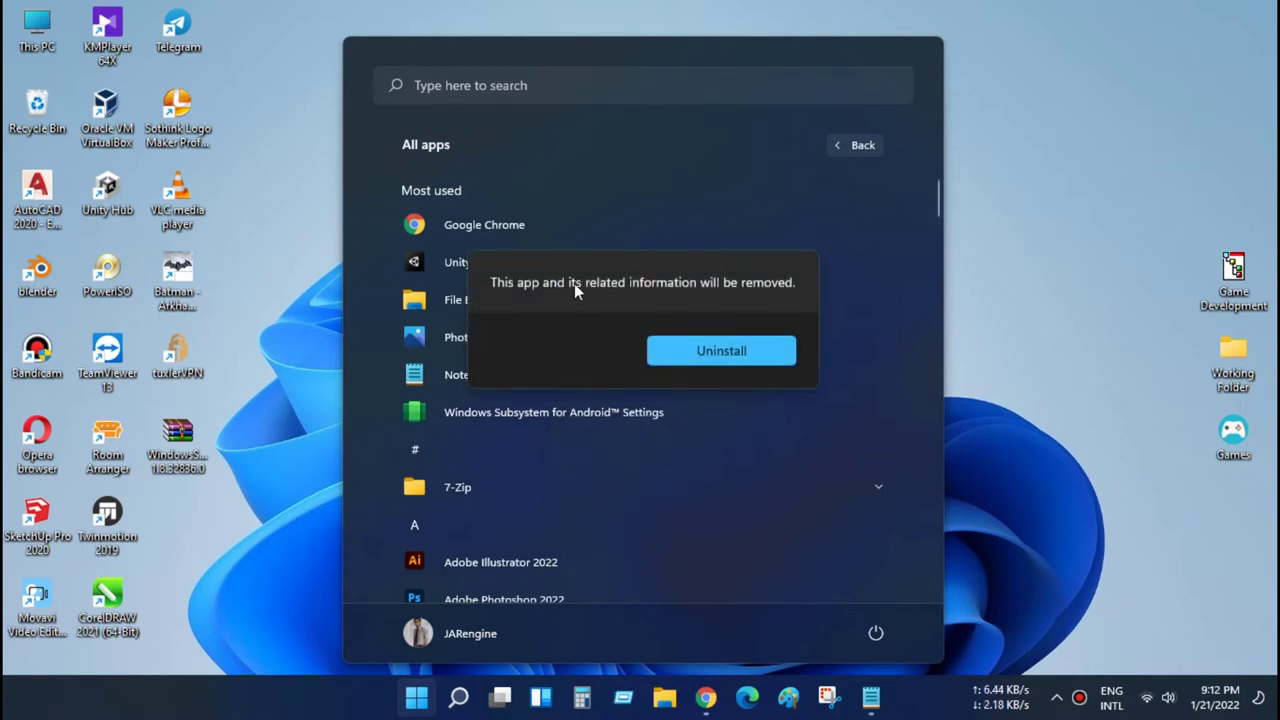
pyautogui.click(714, 352)
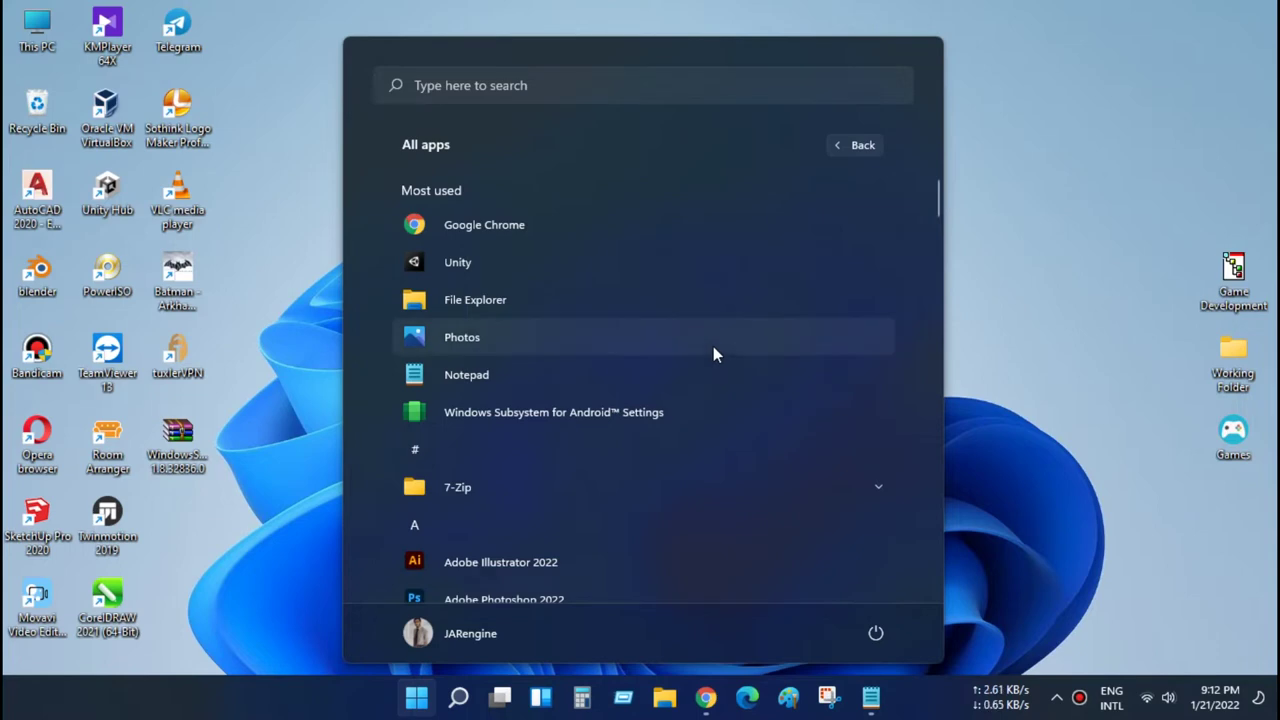
pyautogui.press('Escape')
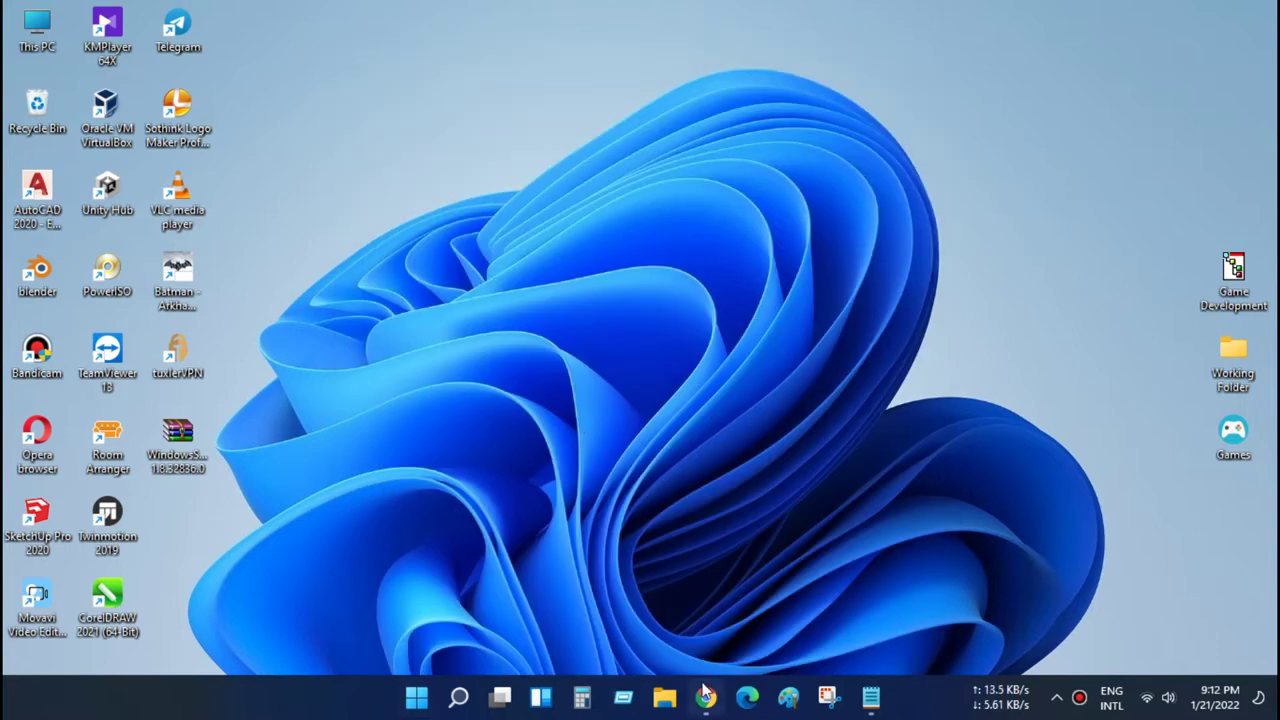
# Switch to Chrome with the LSPosed/MagiskOnWSA GitHub repository and fork that repository to the signed-in account
pyautogui.moveTo(705, 690)
pyautogui.click(706, 600)
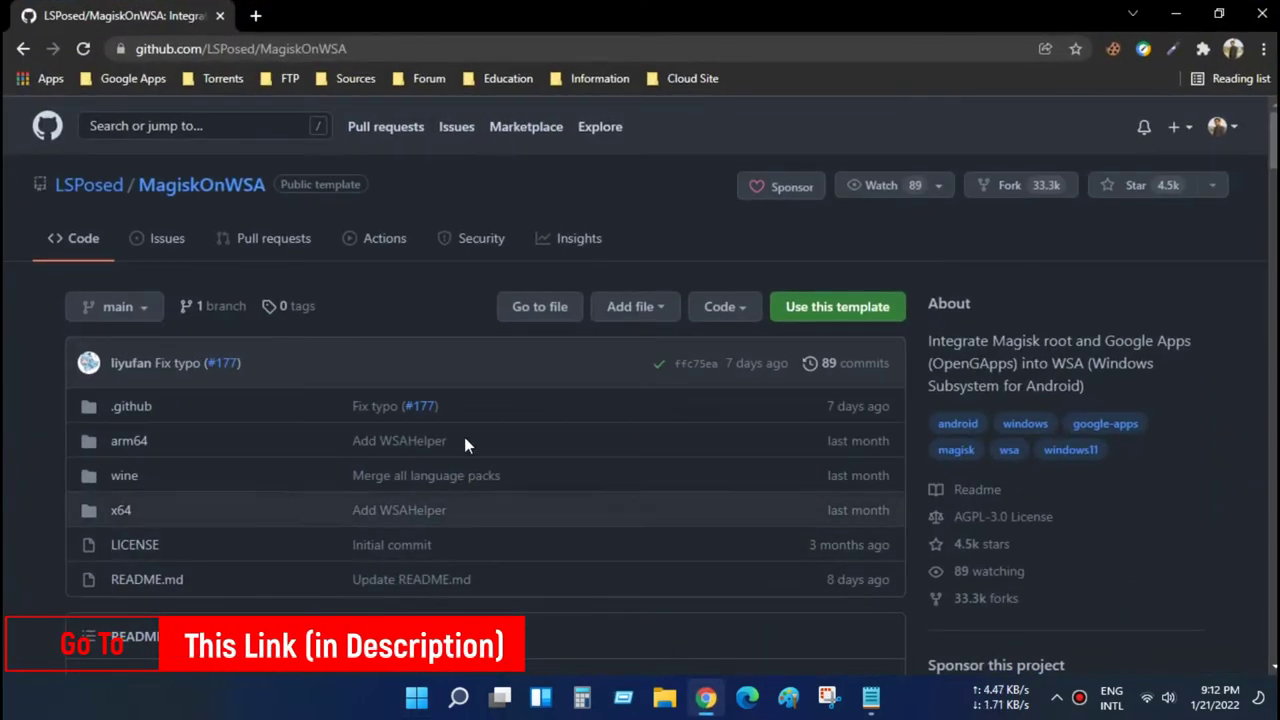
pyautogui.moveTo(370, 48); pyautogui.dragTo(136, 54)
pyautogui.click(385, 48)
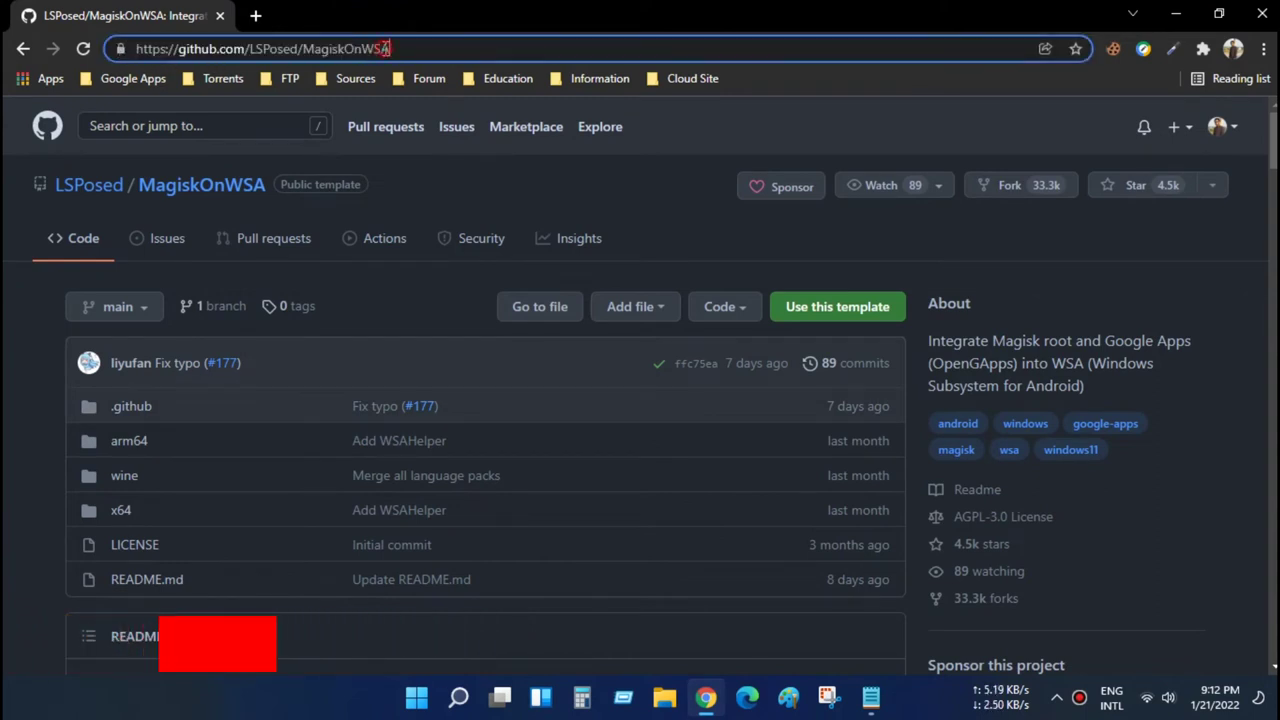
pyautogui.click(1220, 130)
pyautogui.click(1216, 130)
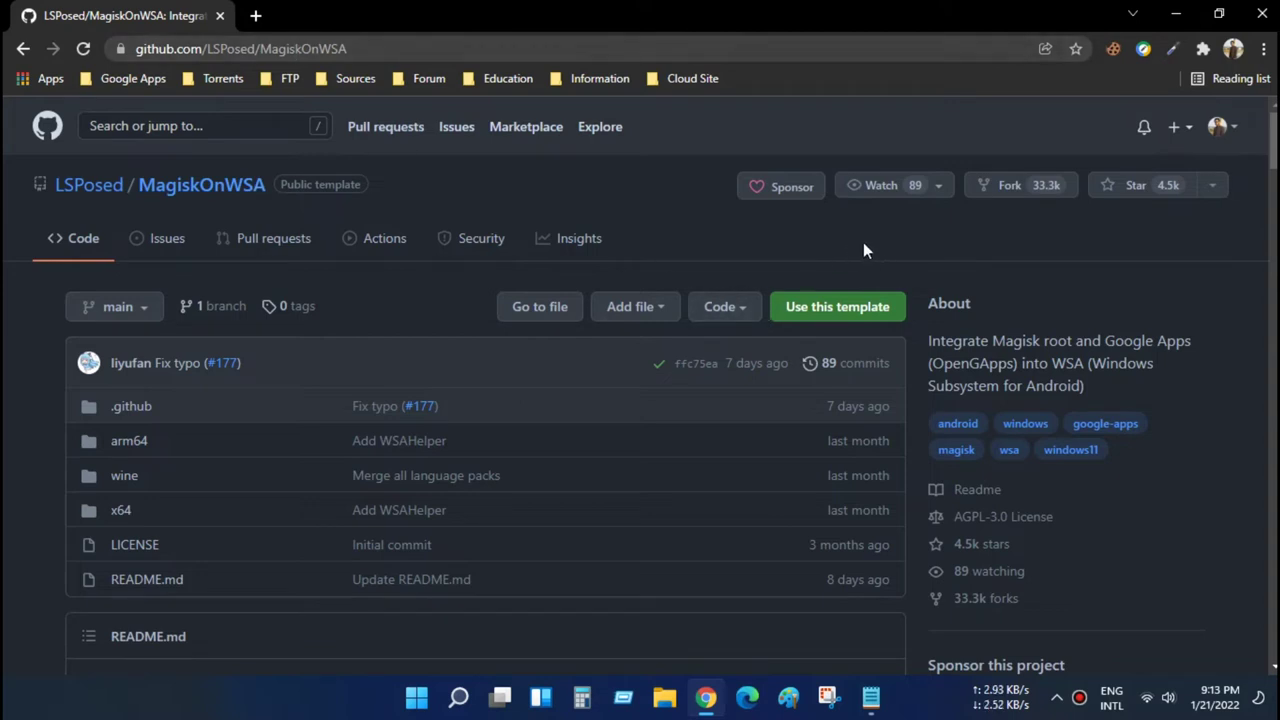
pyautogui.click(1014, 193)
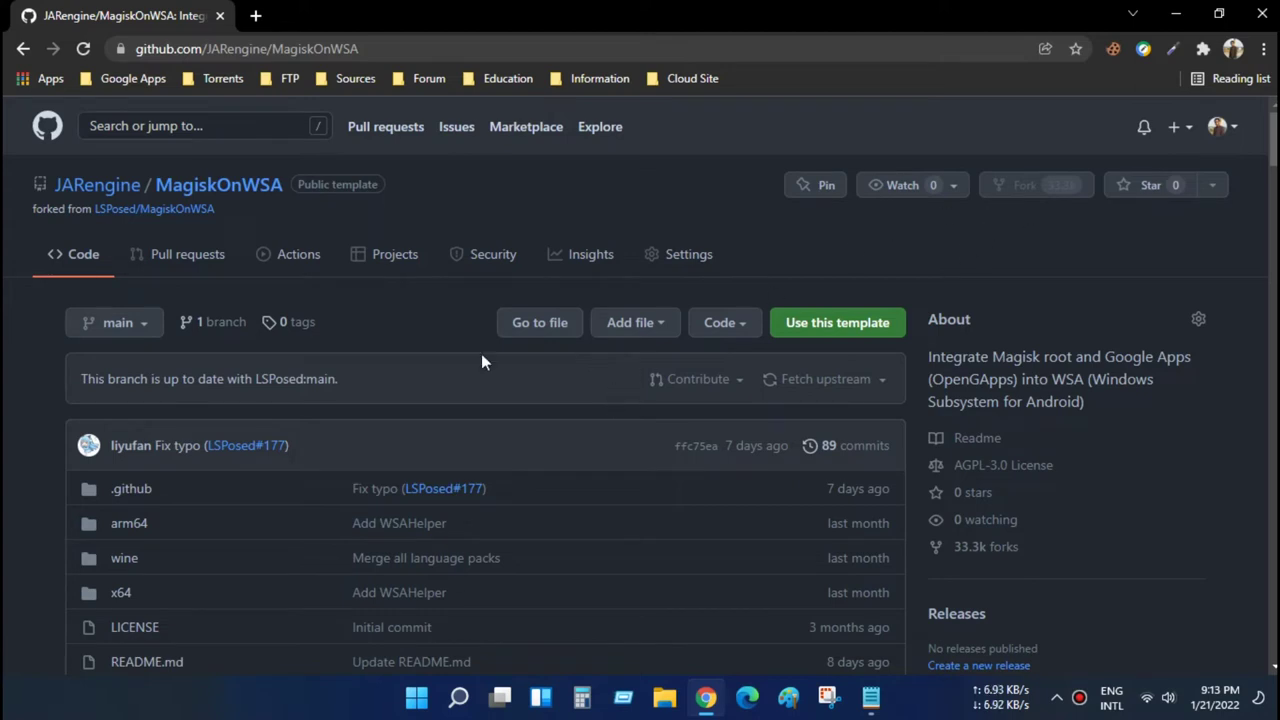
# Enable the workflows on the forked MagiskOnWSA repository and bring up the run form of the Build WSA workflow
pyautogui.click(296, 266)
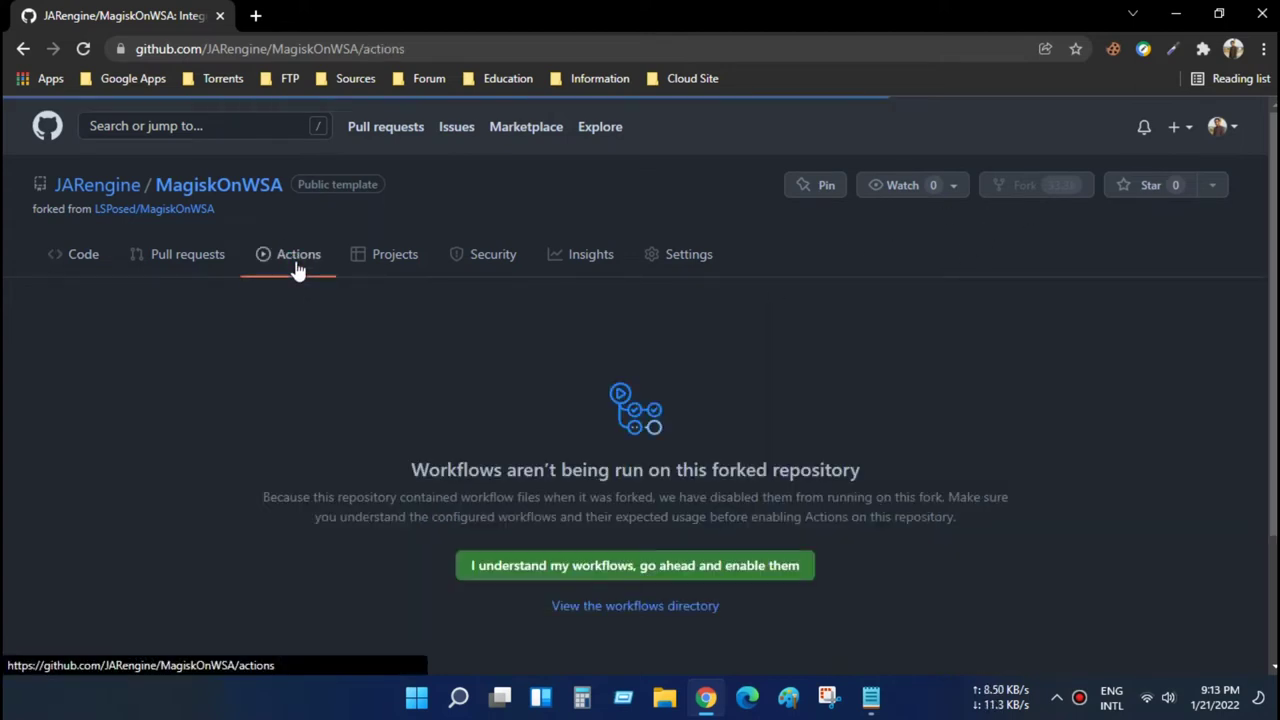
pyautogui.click(680, 576)
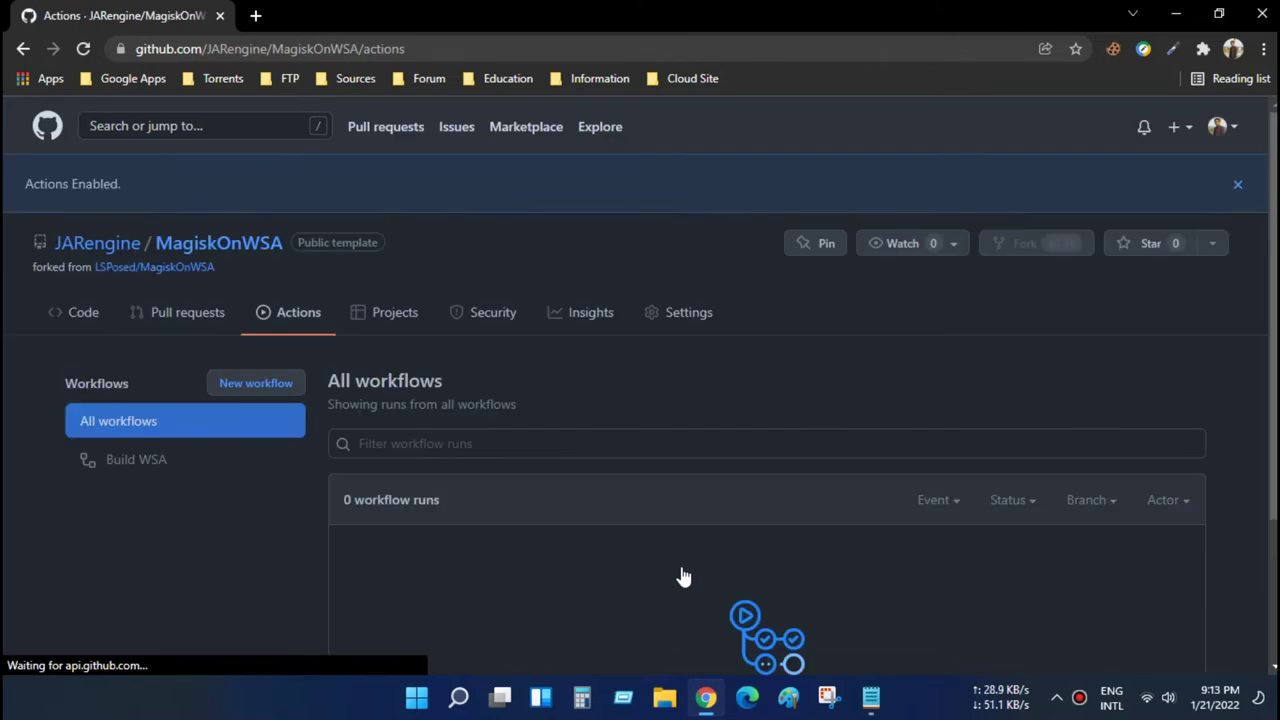
pyautogui.scroll(-2, 600, 434)
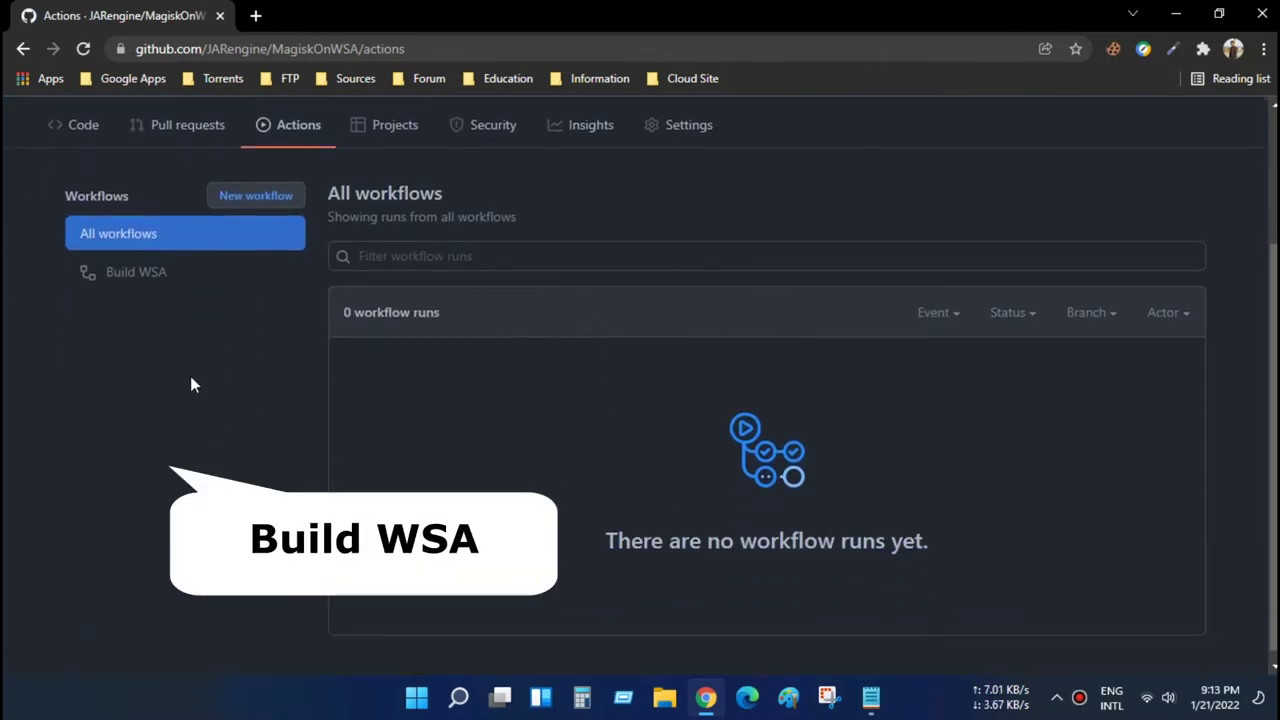
pyautogui.click(145, 277)
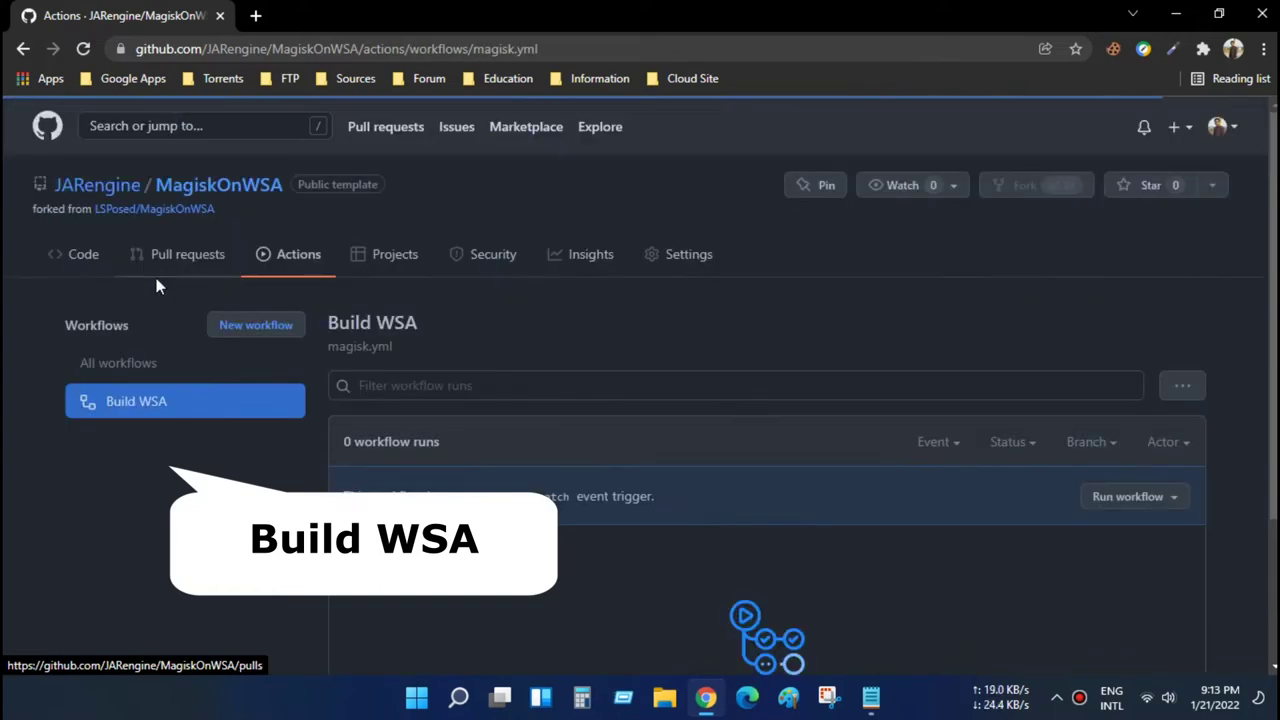
pyautogui.click(1132, 497)
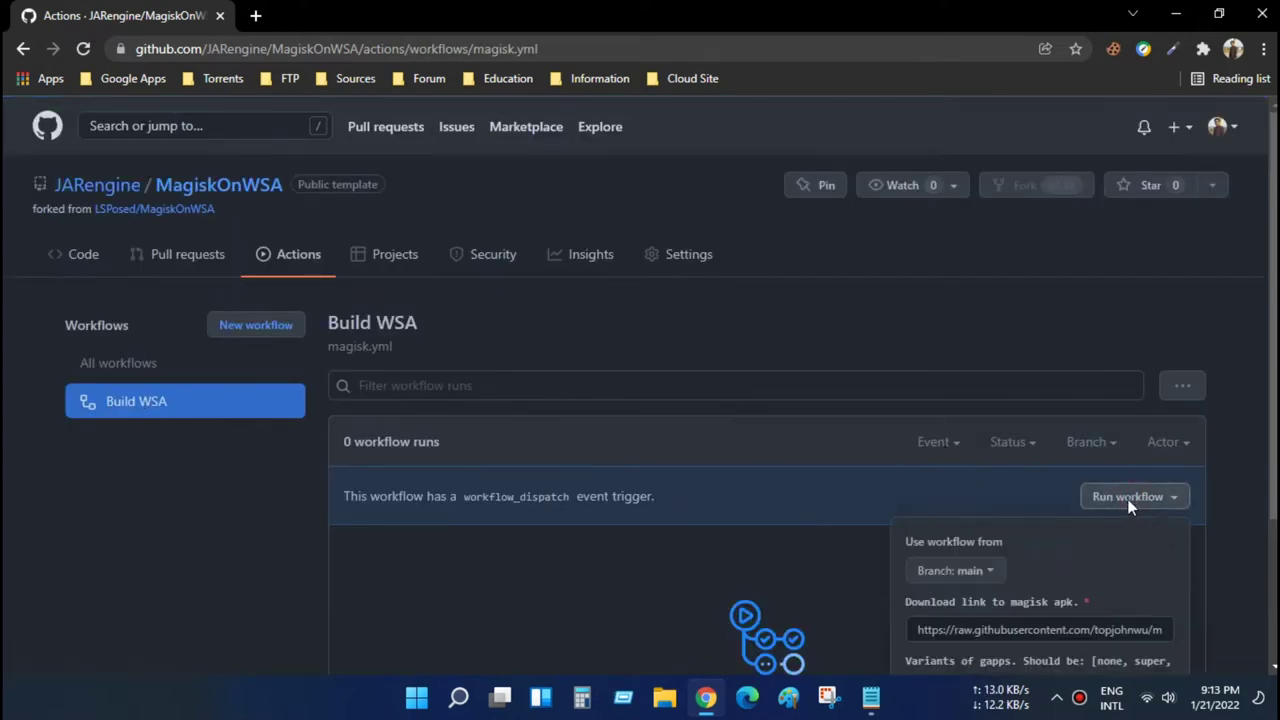
pyautogui.scroll(-2, 1076, 481)
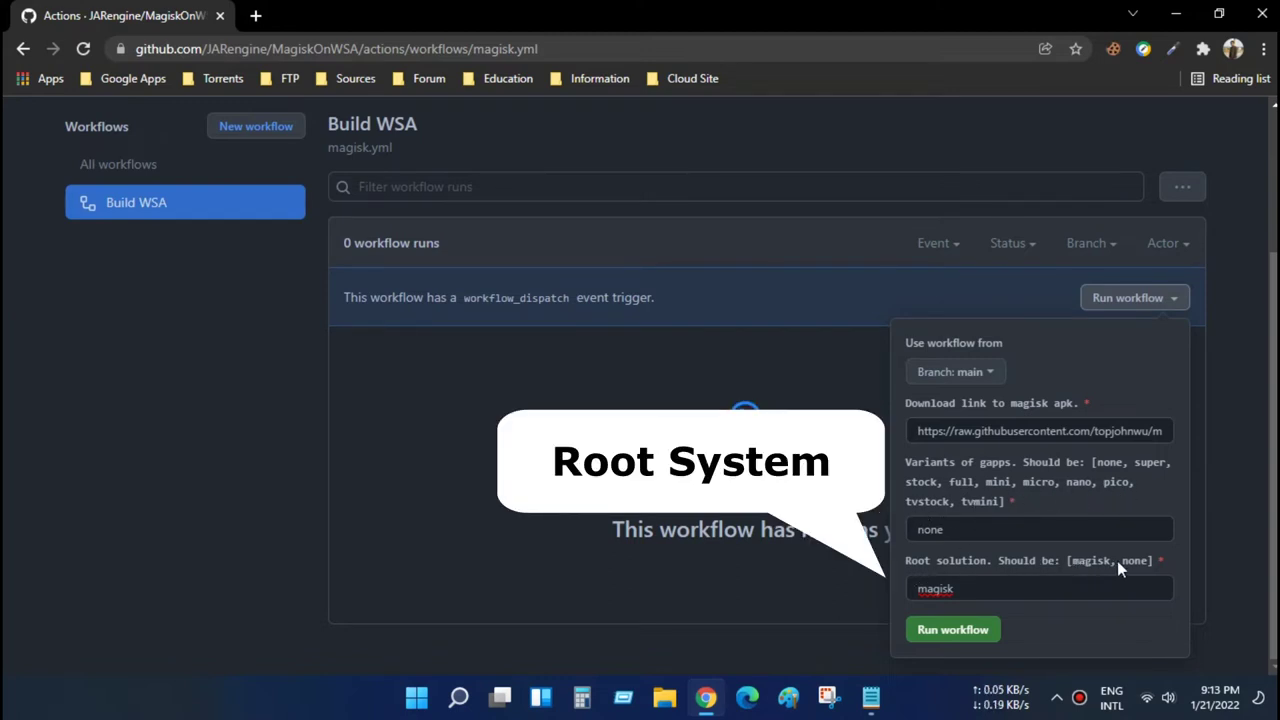
# Try none as the root solution in the workflow run form, and change it back to magisk
pyautogui.moveTo(1122, 562); pyautogui.dragTo(1153, 561)
pyautogui.click(1075, 561)
pyautogui.moveTo(1075, 561); pyautogui.dragTo(1107, 561)
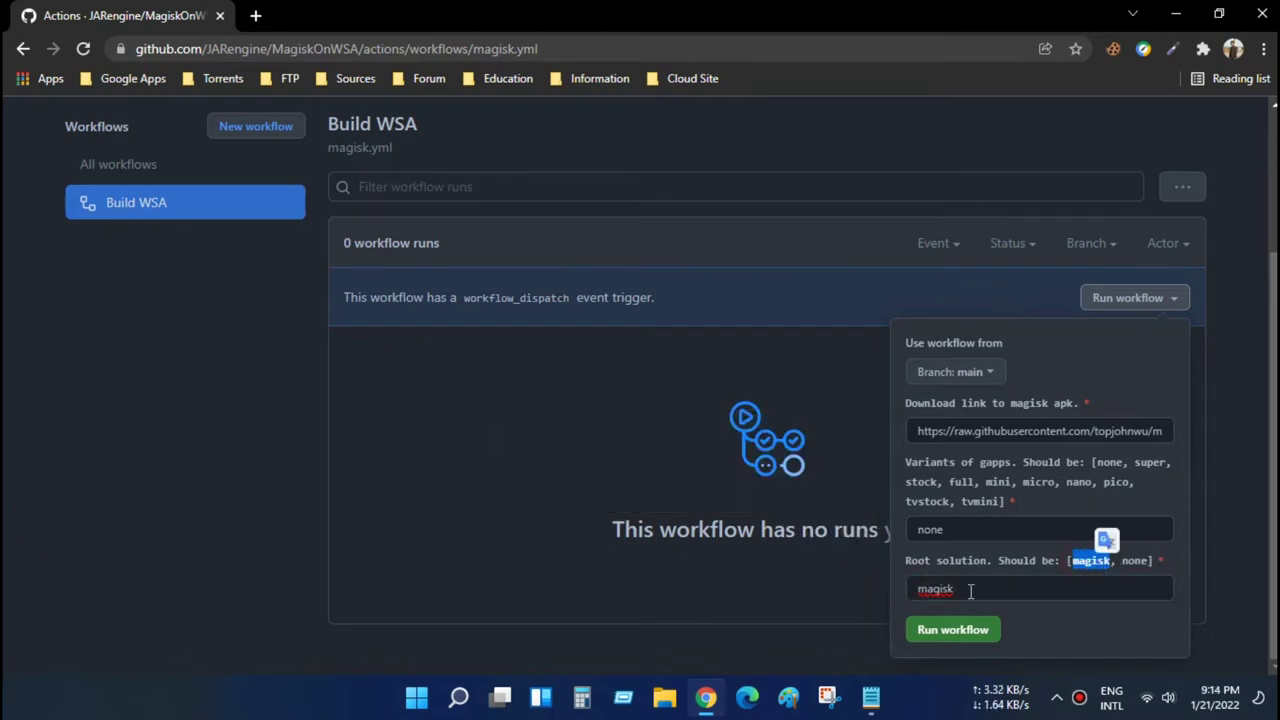
pyautogui.click(1133, 562)
pyautogui.moveTo(988, 590); pyautogui.dragTo(859, 598)
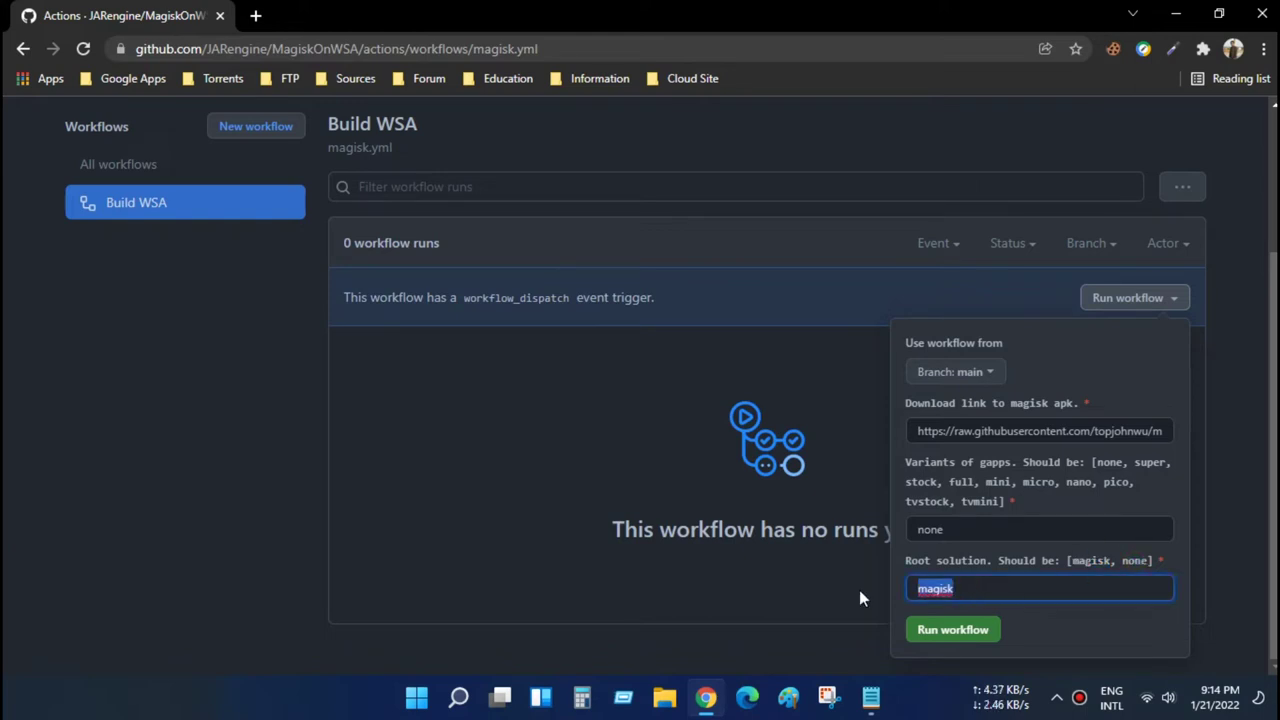
pyautogui.write('none')
pyautogui.moveTo(967, 590); pyautogui.dragTo(871, 596)
pyautogui.write('ma')
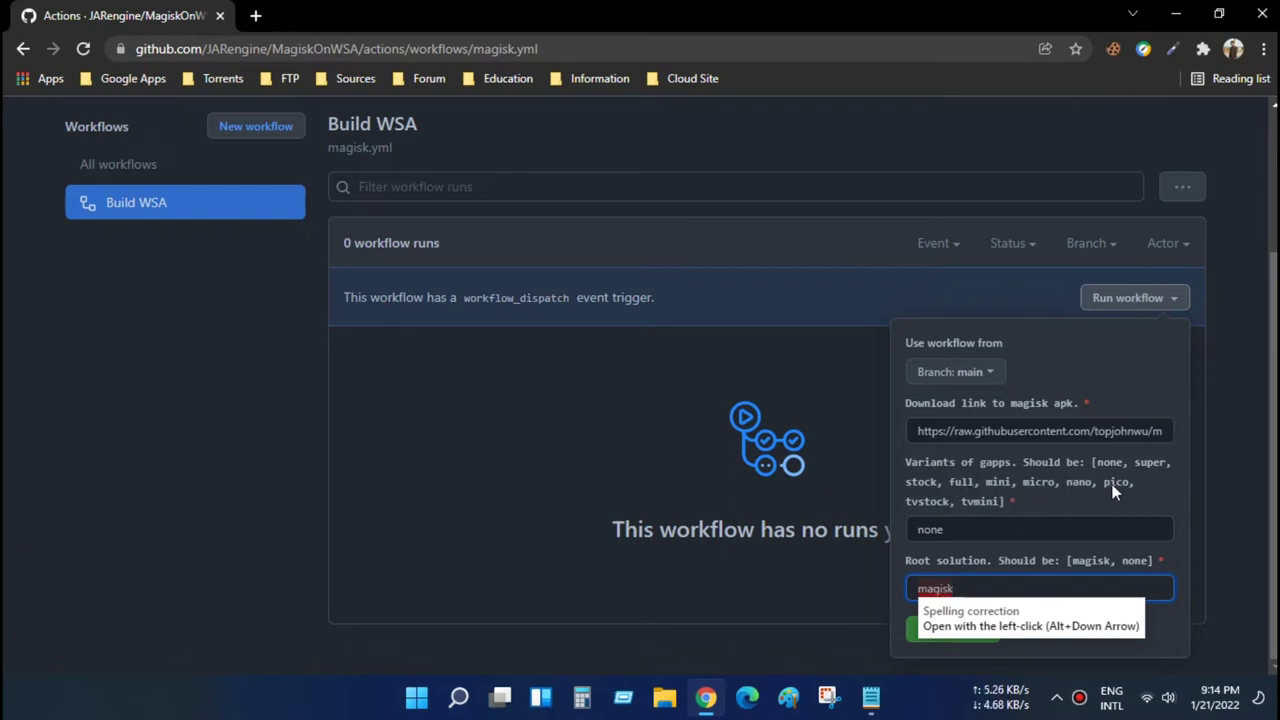
# Run the Build WSA workflow from the main branch with the gapps variant set to pico and magisk as root solution
pyautogui.doubleClick(946, 525)
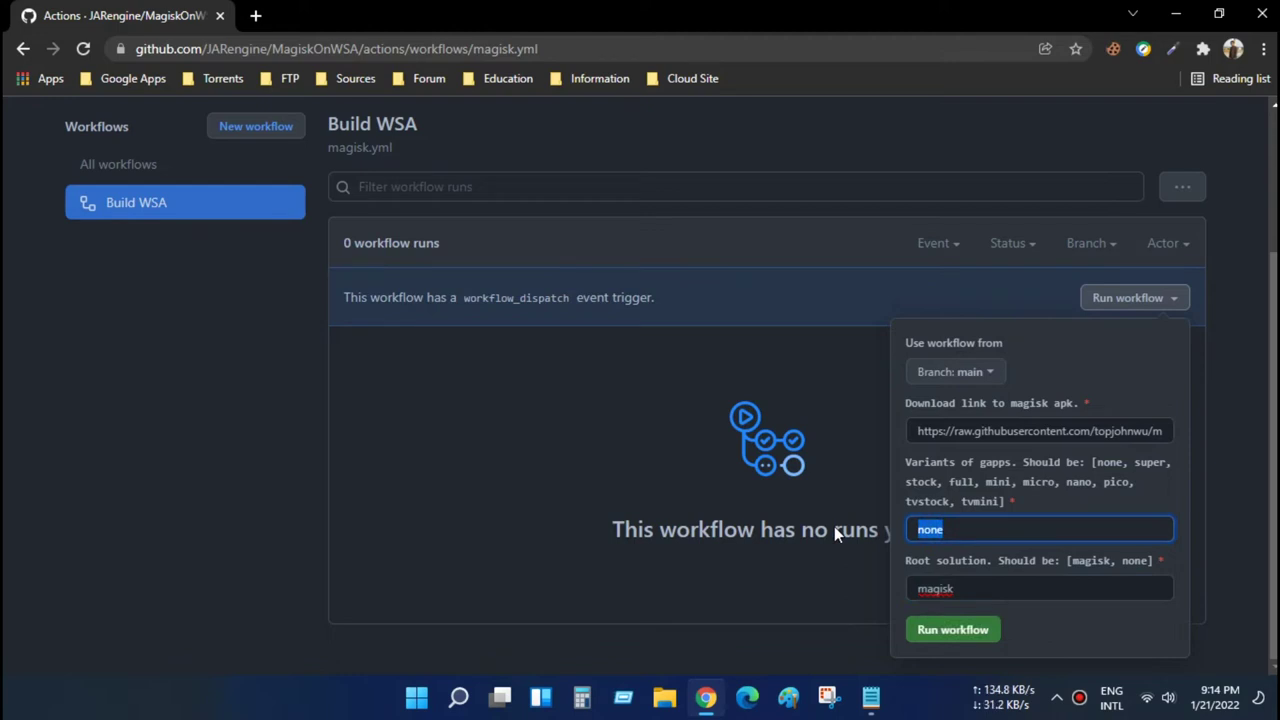
pyautogui.write('pico')
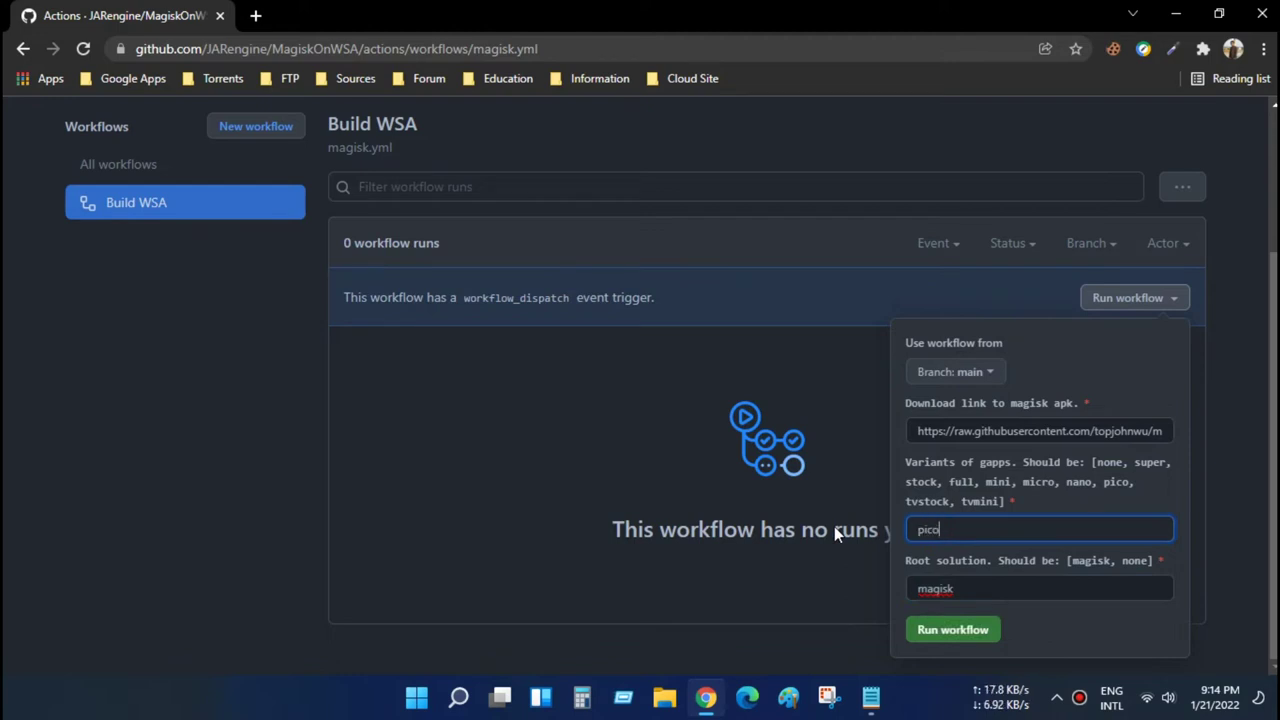
pyautogui.doubleClick(1087, 557)
pyautogui.rightClick(1089, 559)
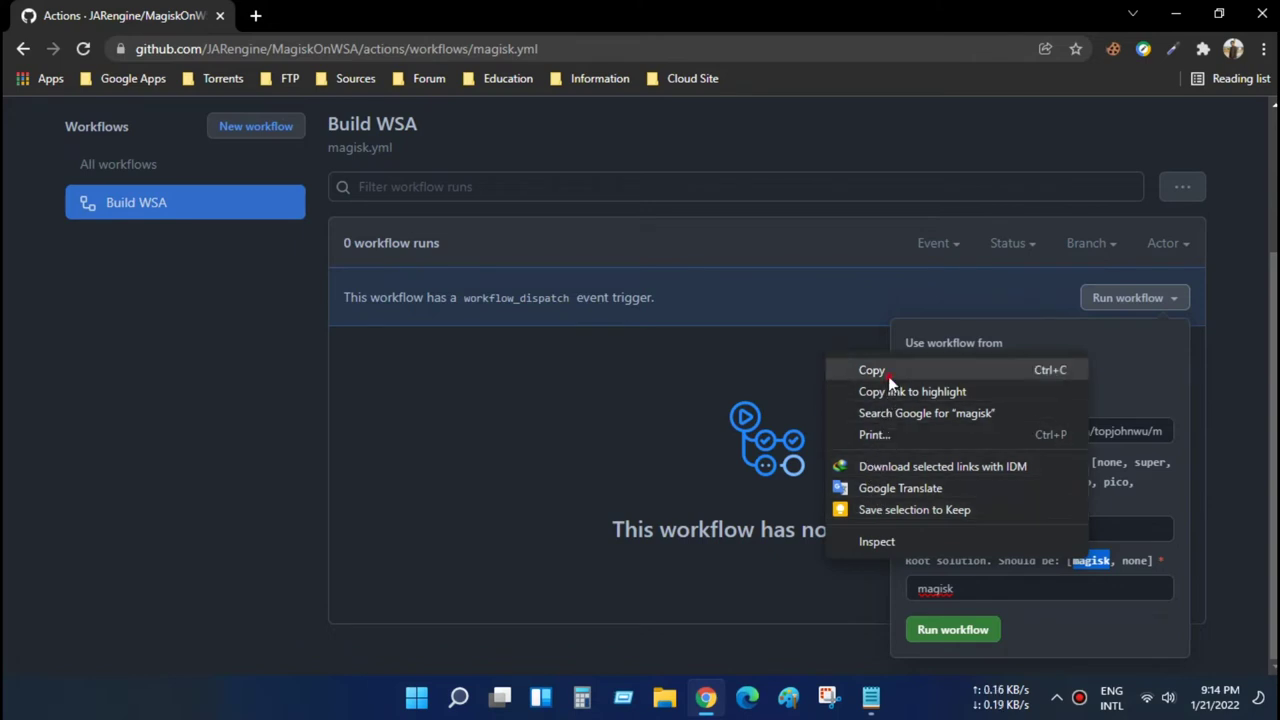
pyautogui.click(888, 372)
pyautogui.doubleClick(935, 588)
pyautogui.rightClick(940, 588)
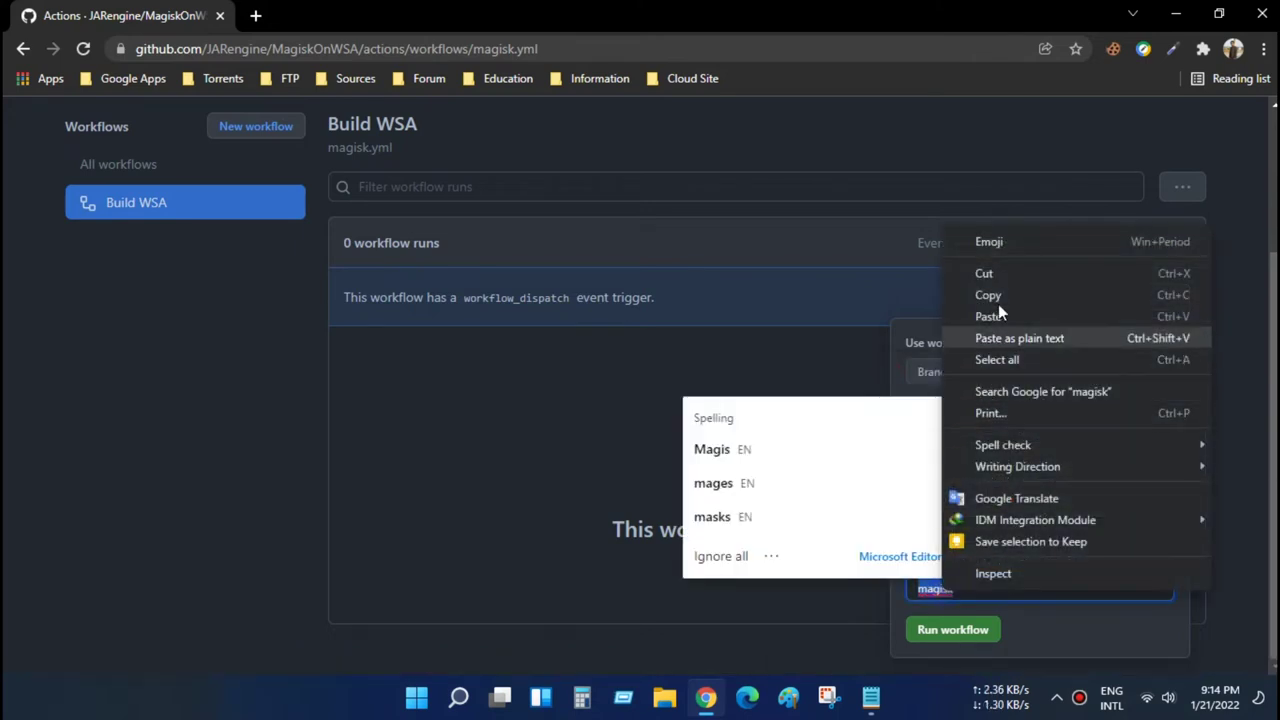
pyautogui.click(997, 593)
pyautogui.moveTo(994, 590); pyautogui.dragTo(829, 587)
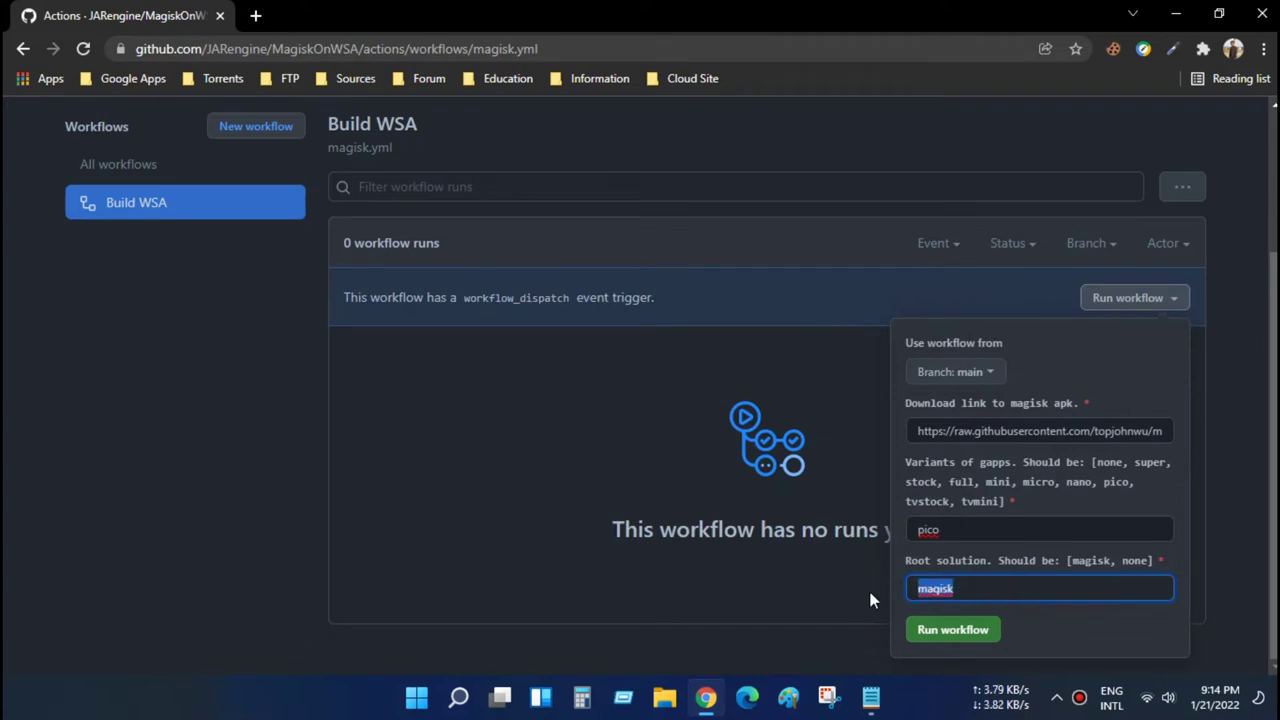
pyautogui.click(1038, 593)
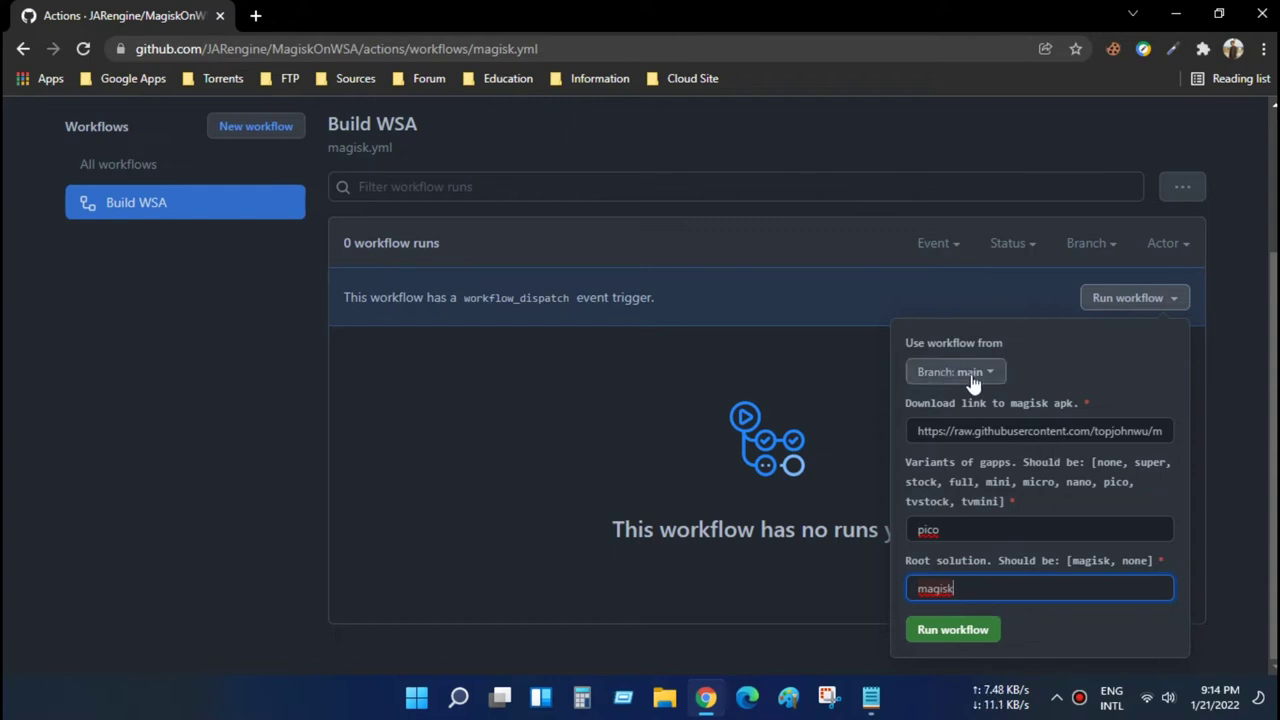
pyautogui.click(951, 634)
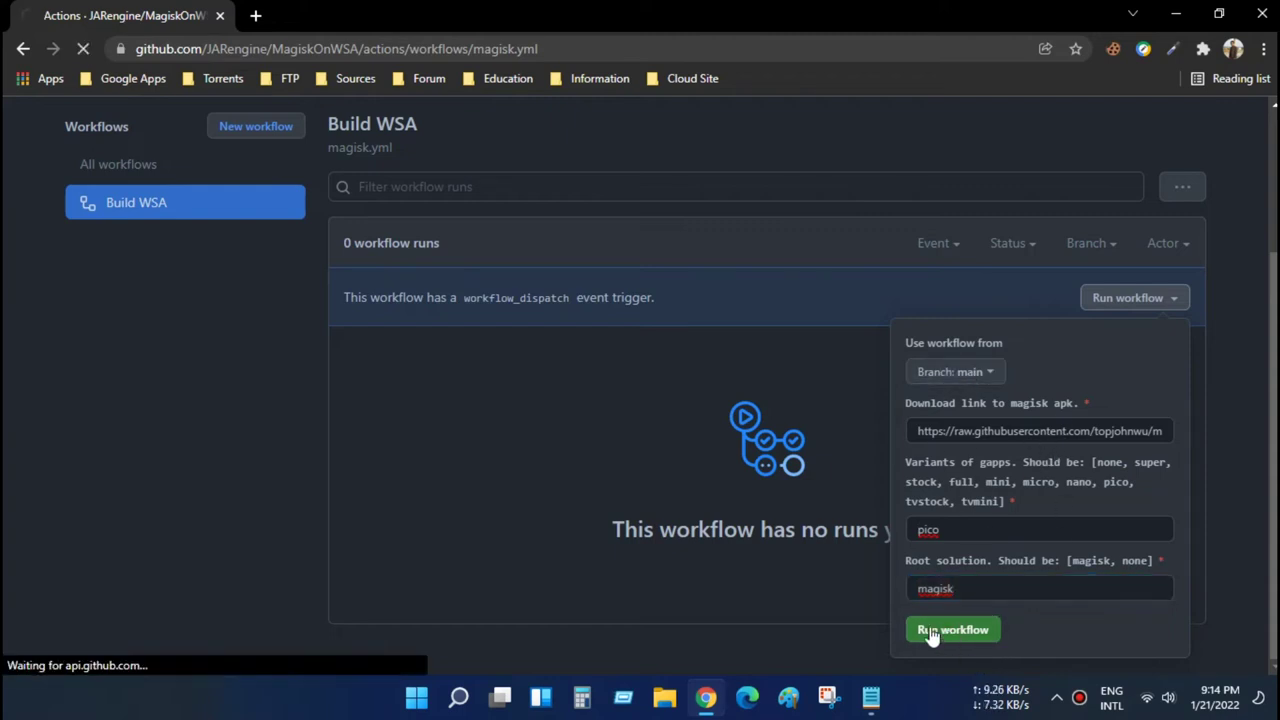
# Open the summary of the successfully completed Build WSA #1 run from the workflow's list of runs
pyautogui.scroll(-3, 677, 519)
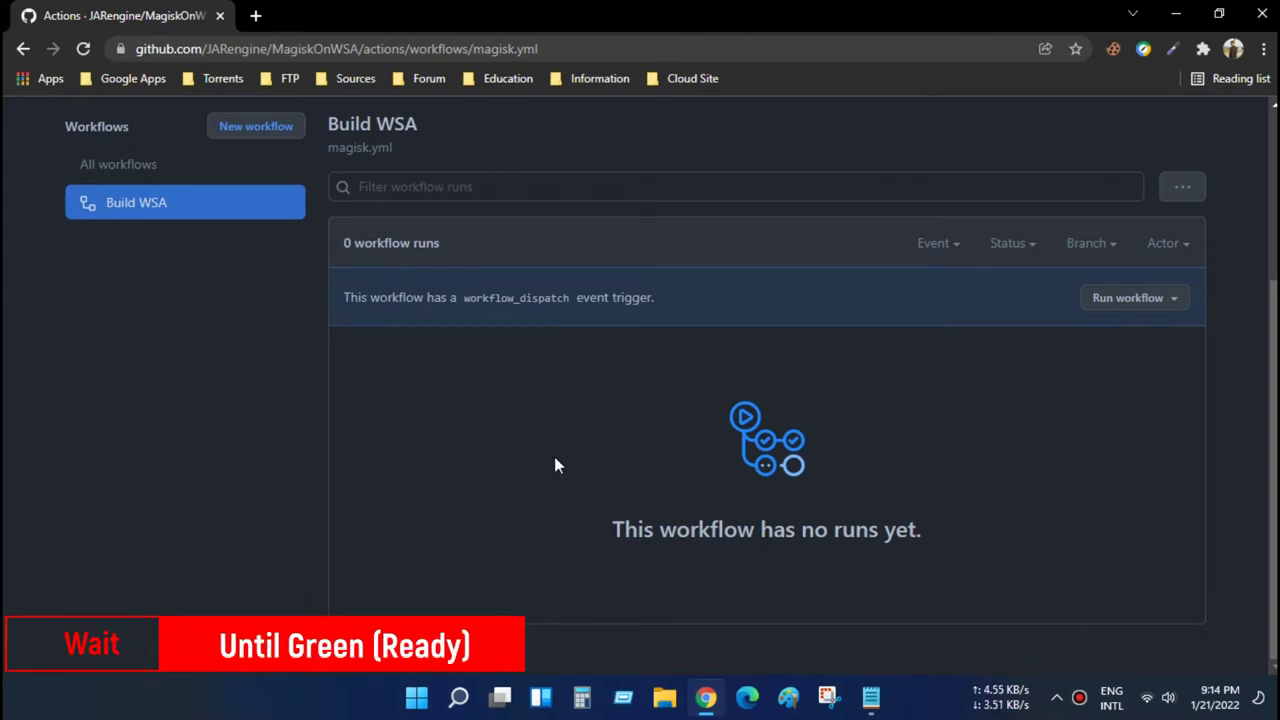
pyautogui.scroll(2, 555, 460)
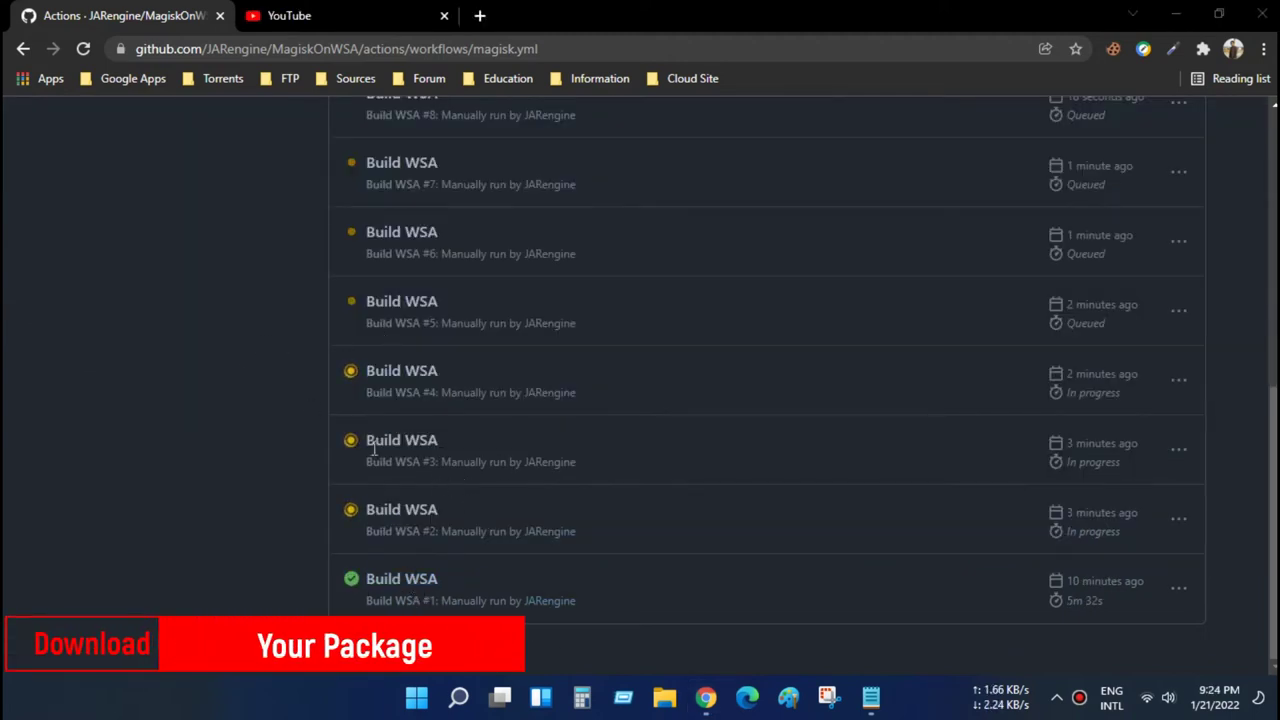
pyautogui.click(408, 588)
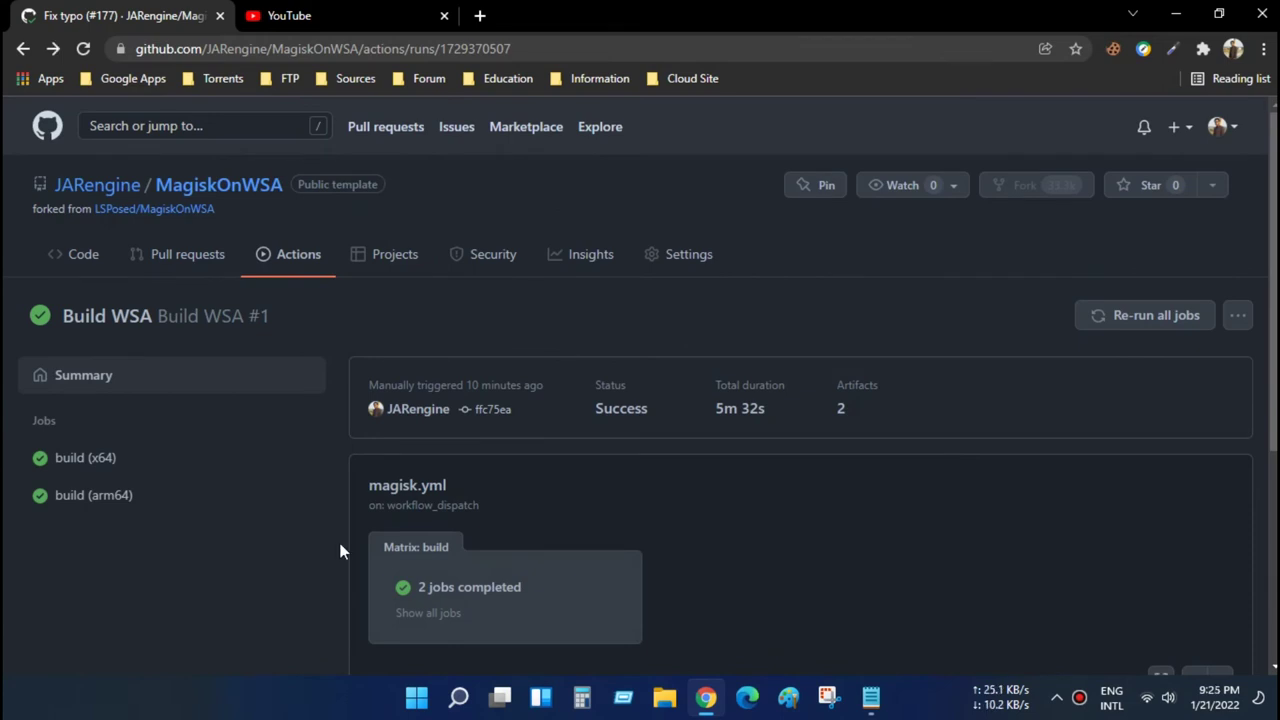
# Download the WSA-with-magisk-GApps-pico_1.8.32836.0_x64_Release-Nightly artifact from the Build WSA #1 run
pyautogui.scroll(-3, 380, 545)
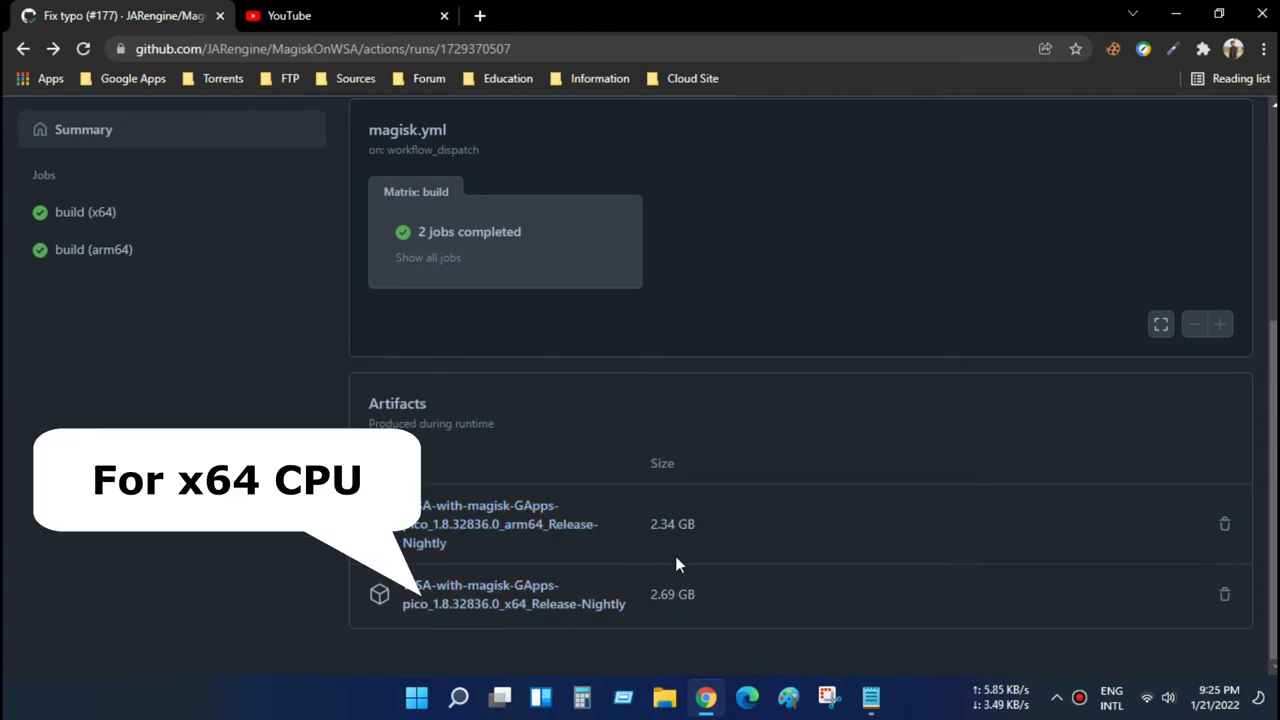
pyautogui.click(537, 606)
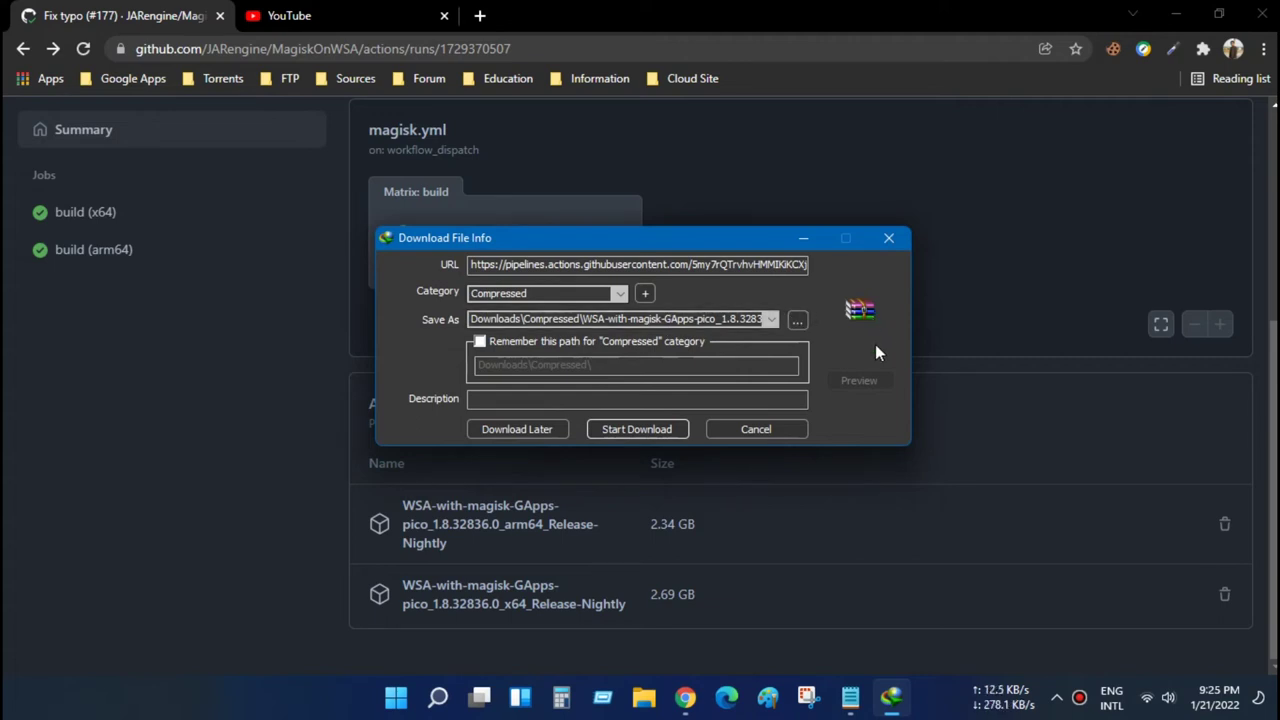
pyautogui.click(631, 429)
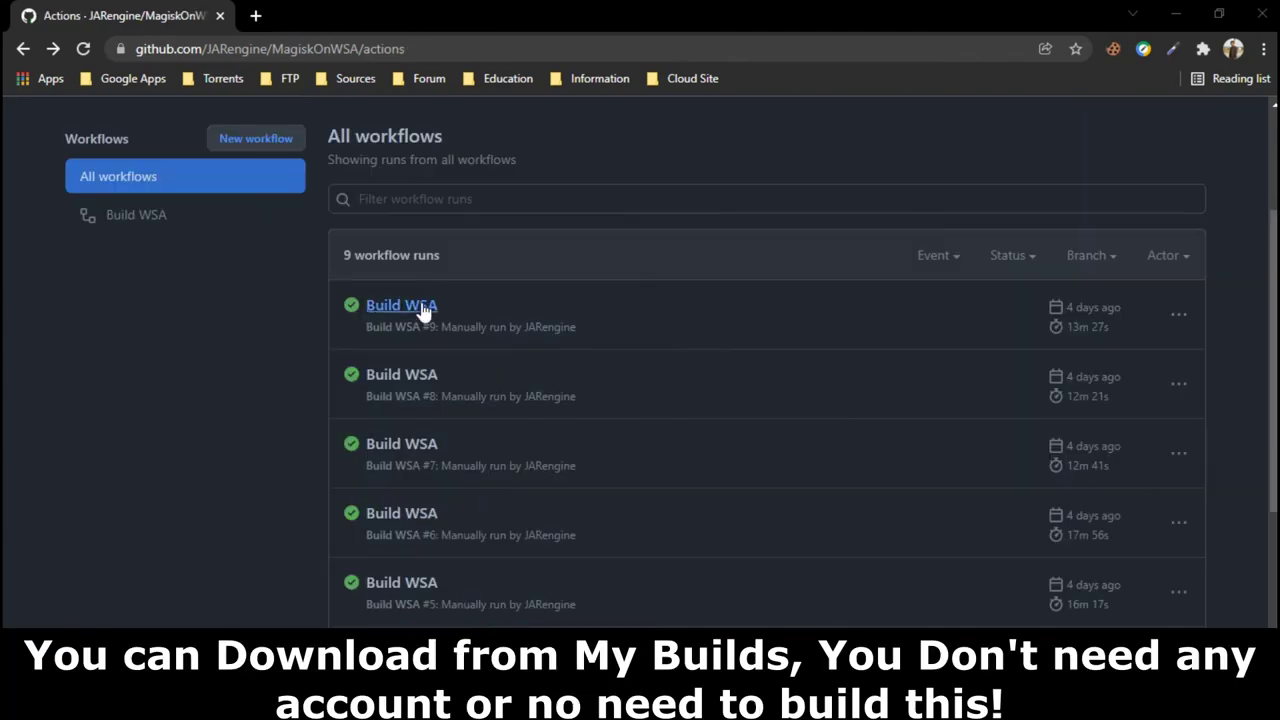
# Examine the downloadable artifacts of the Build WSA #9, #5 and #1 runs on the repository's workflow list
pyautogui.click(422, 308)
pyautogui.scroll(-3, 460, 500)
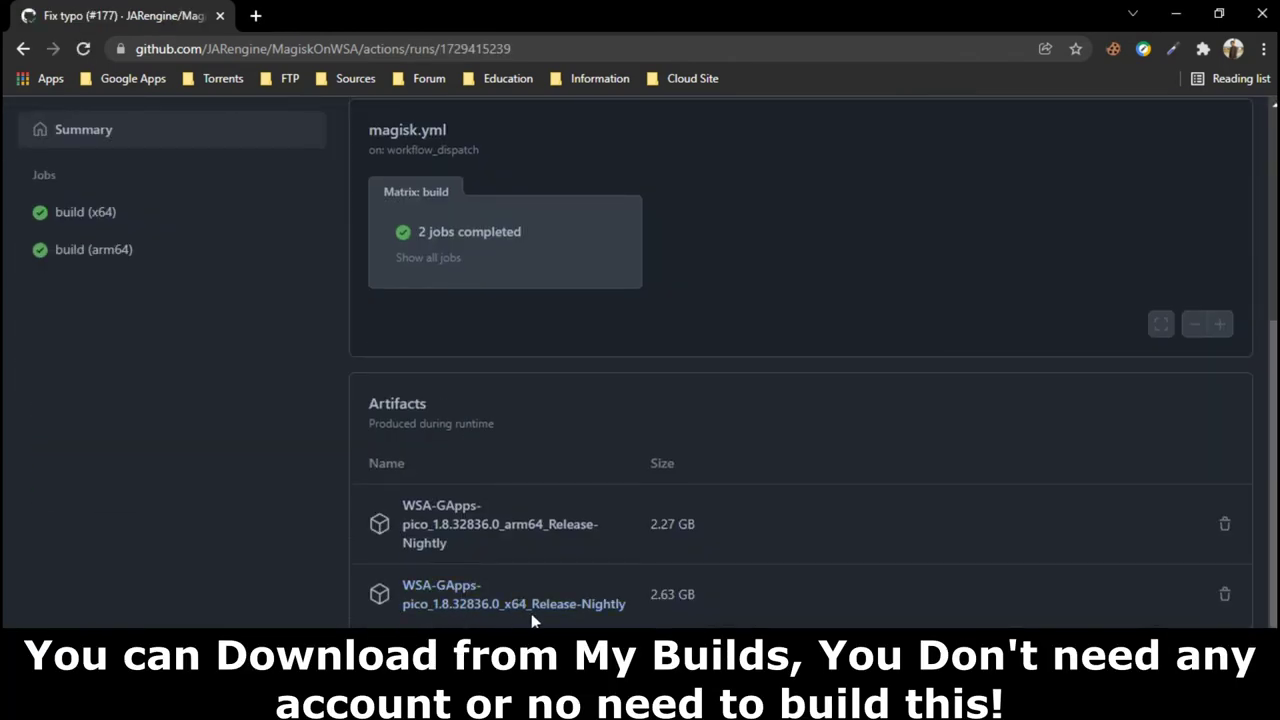
pyautogui.scroll(3, 301, 447)
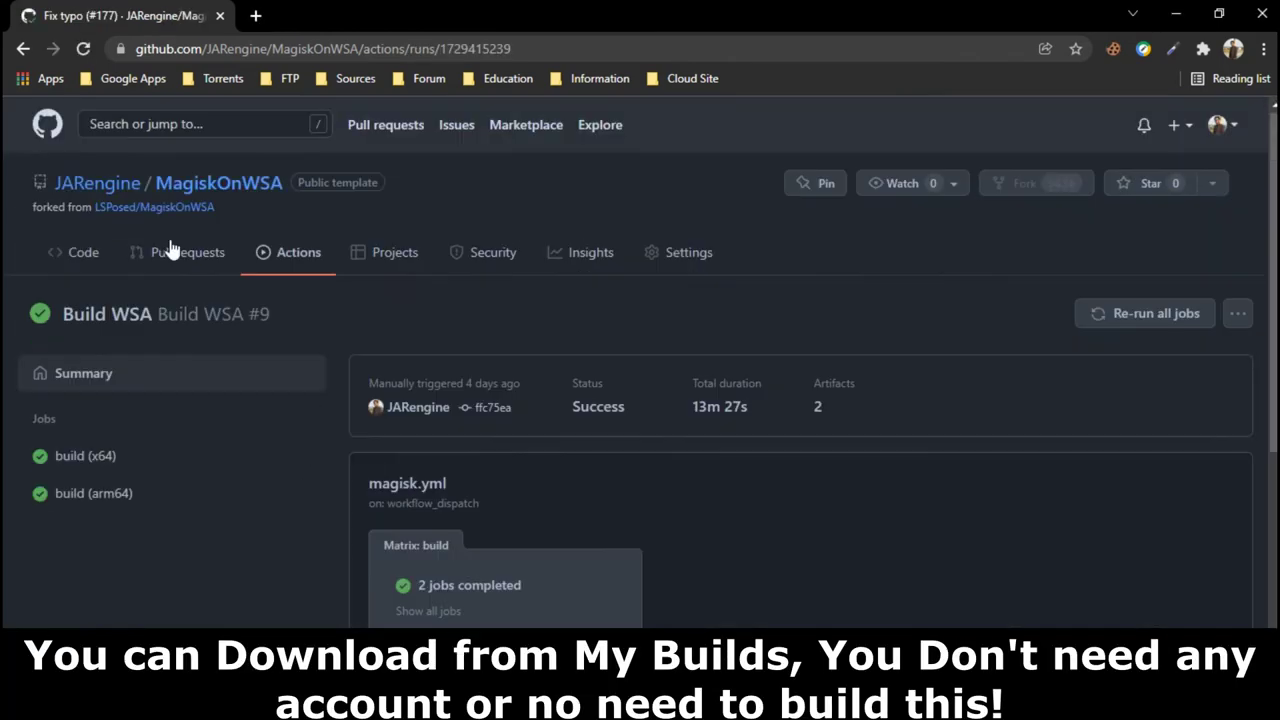
pyautogui.click(23, 48)
pyautogui.scroll(-3, 514, 477)
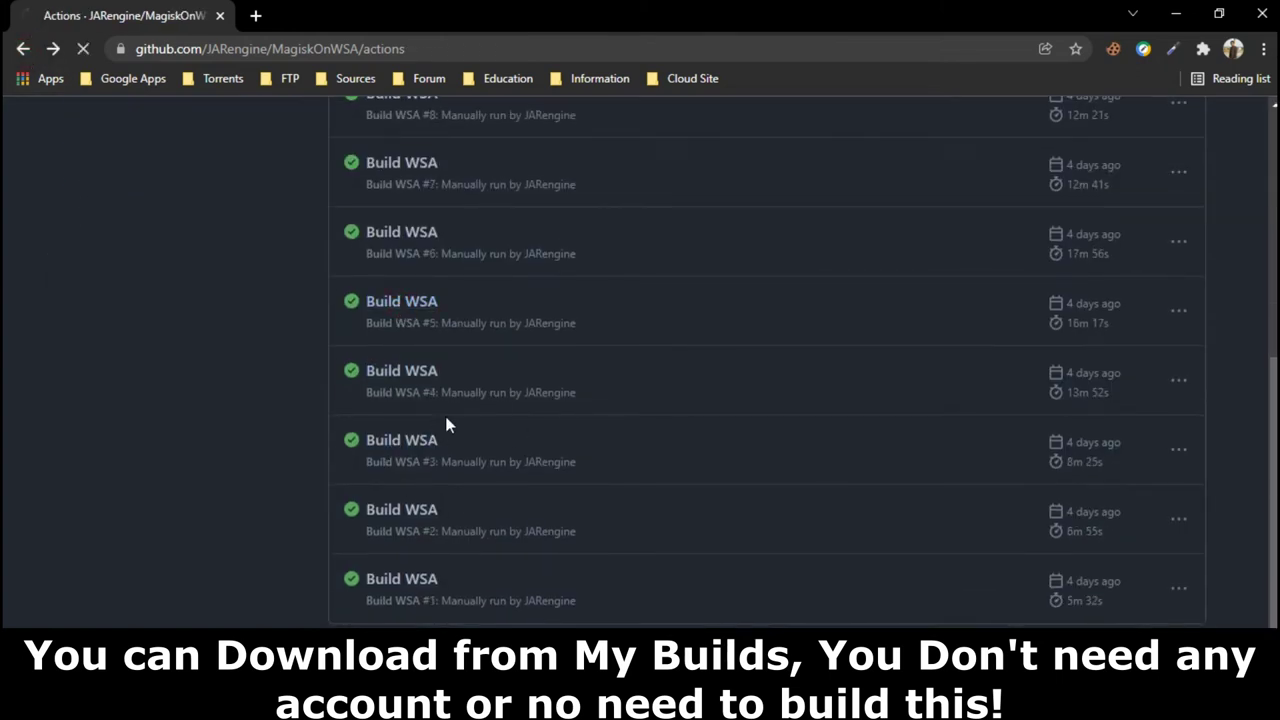
pyautogui.click(458, 586)
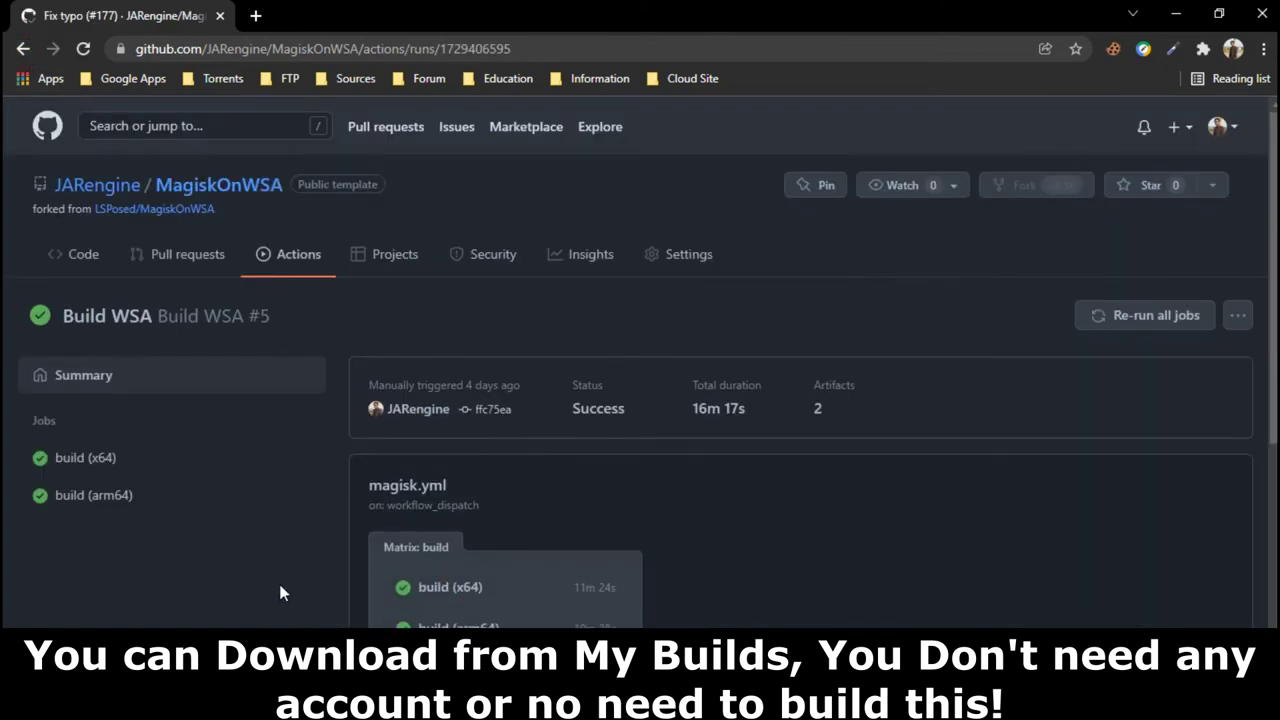
pyautogui.scroll(-4, 280, 593)
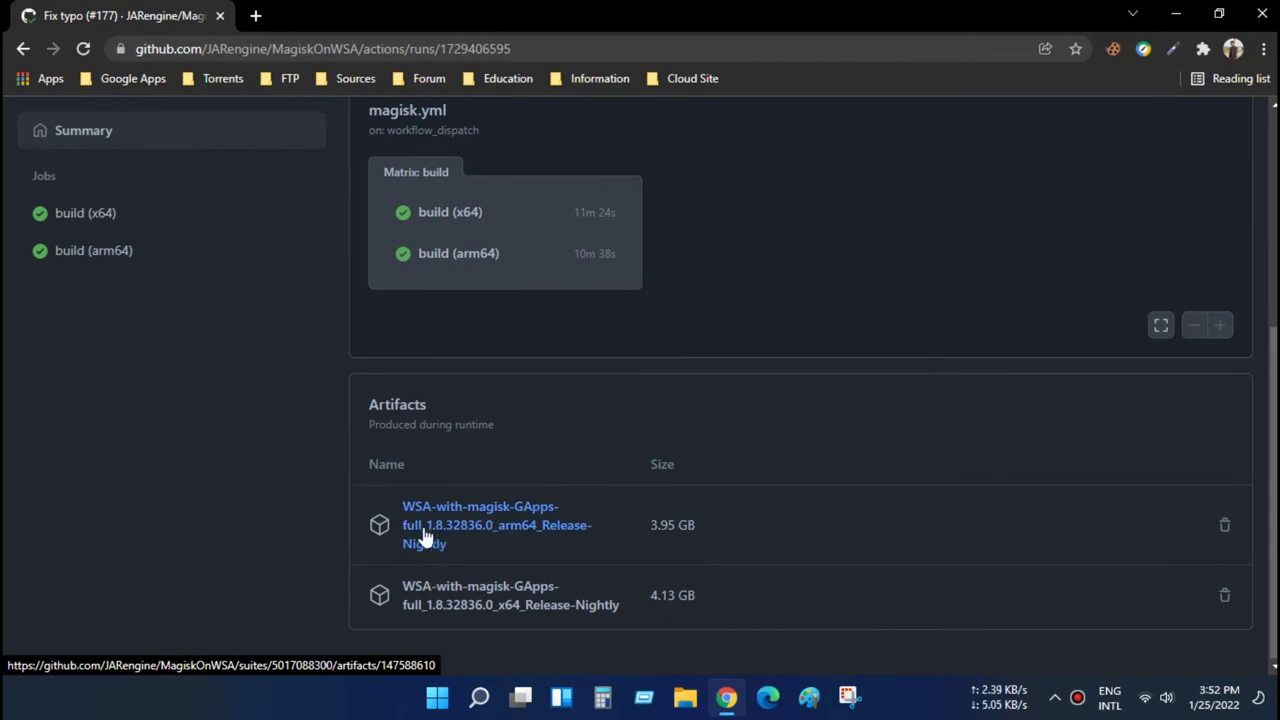
pyautogui.click(23, 48)
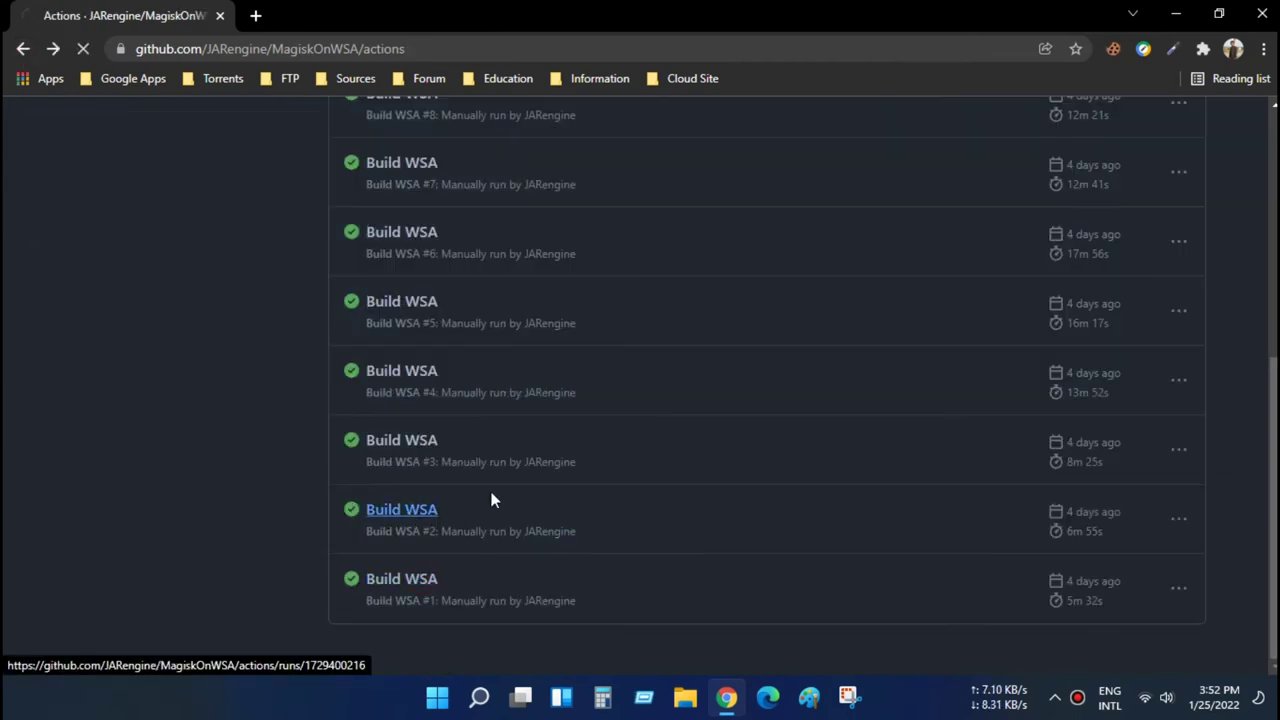
pyautogui.click(491, 497)
pyautogui.click(440, 608)
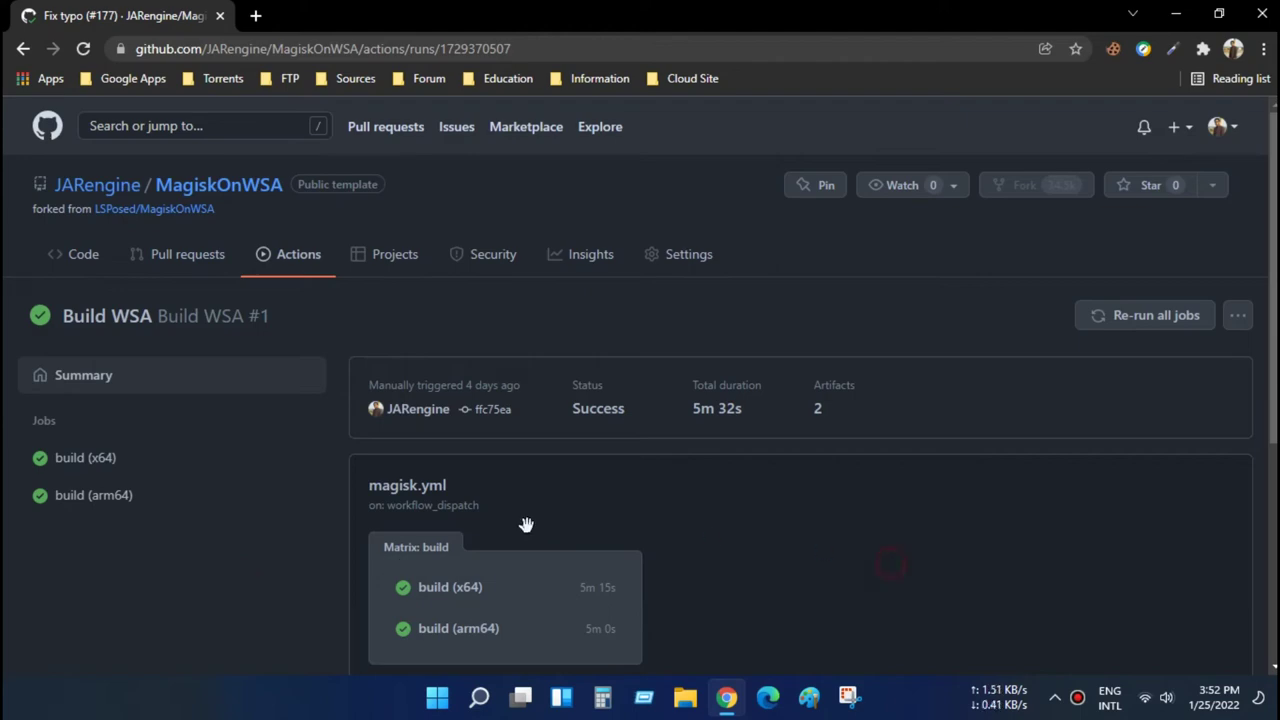
pyautogui.scroll(-4, 250, 540)
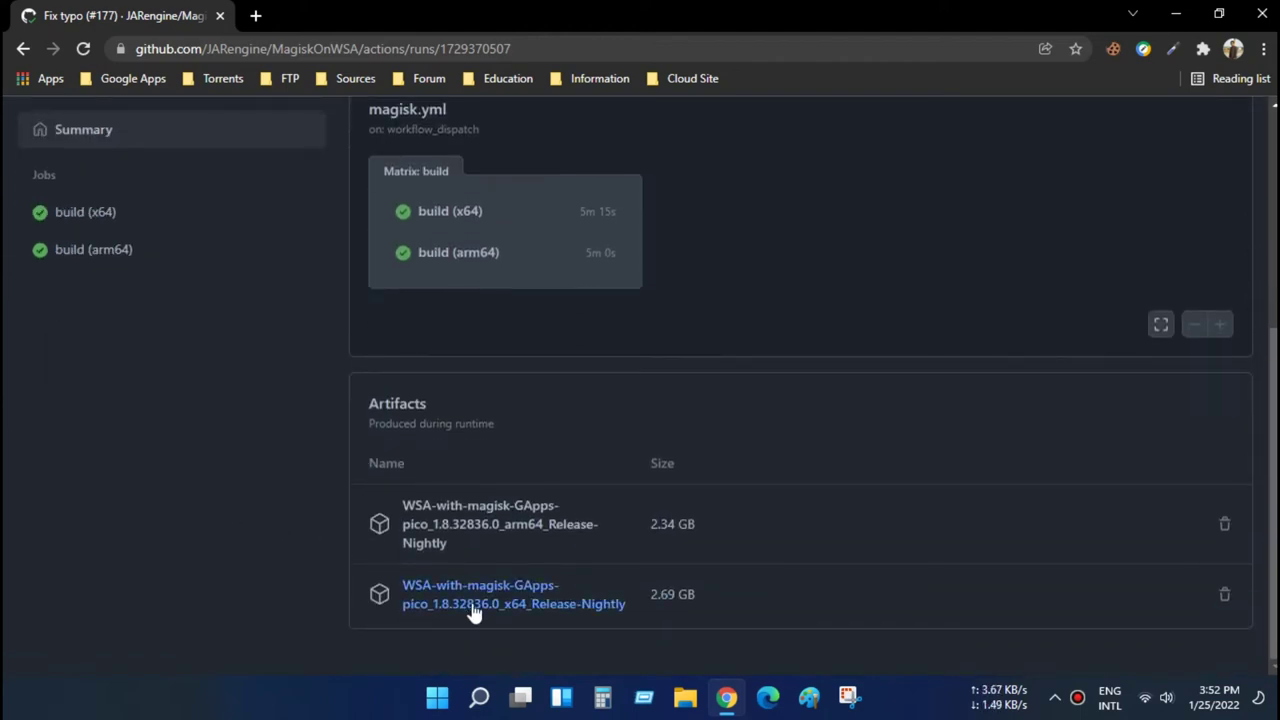
pyautogui.scroll(4, 360, 512)
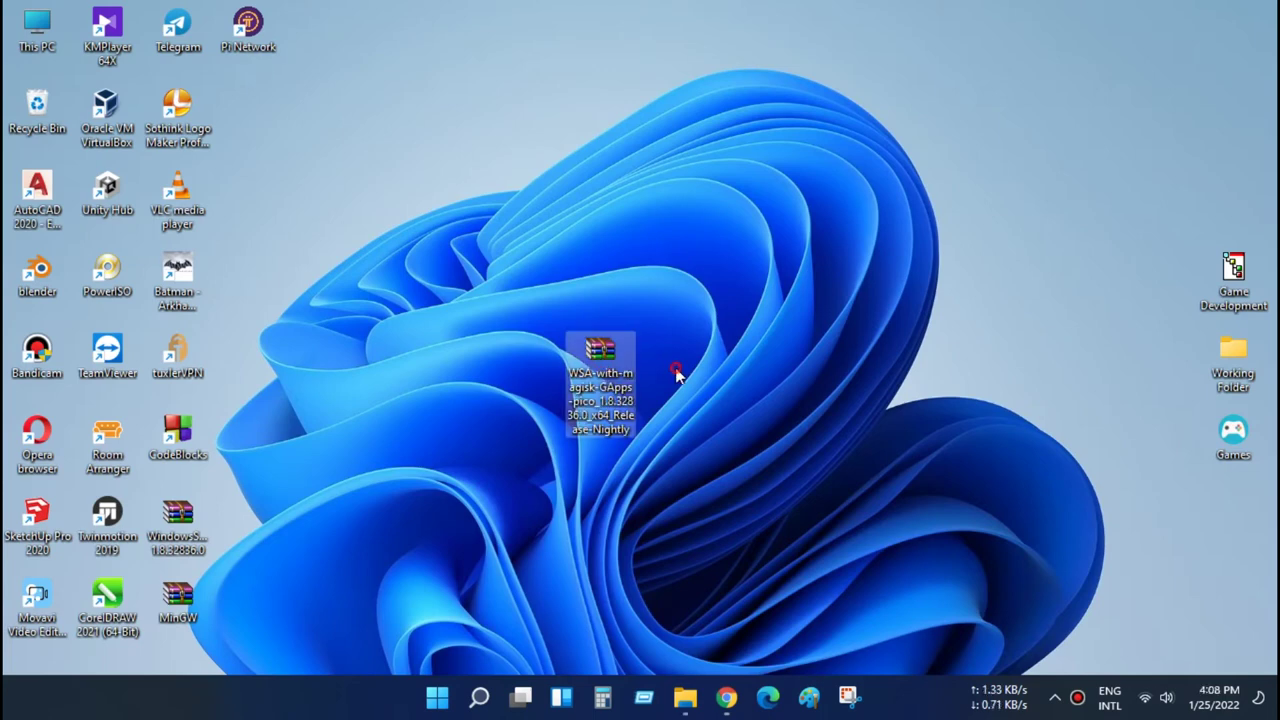
# Extract the downloaded WSA-with-magisk-GApps-pico x64 archive into its own folder on the desktop, and place that folder beside the archive
pyautogui.rightClick(599, 358)
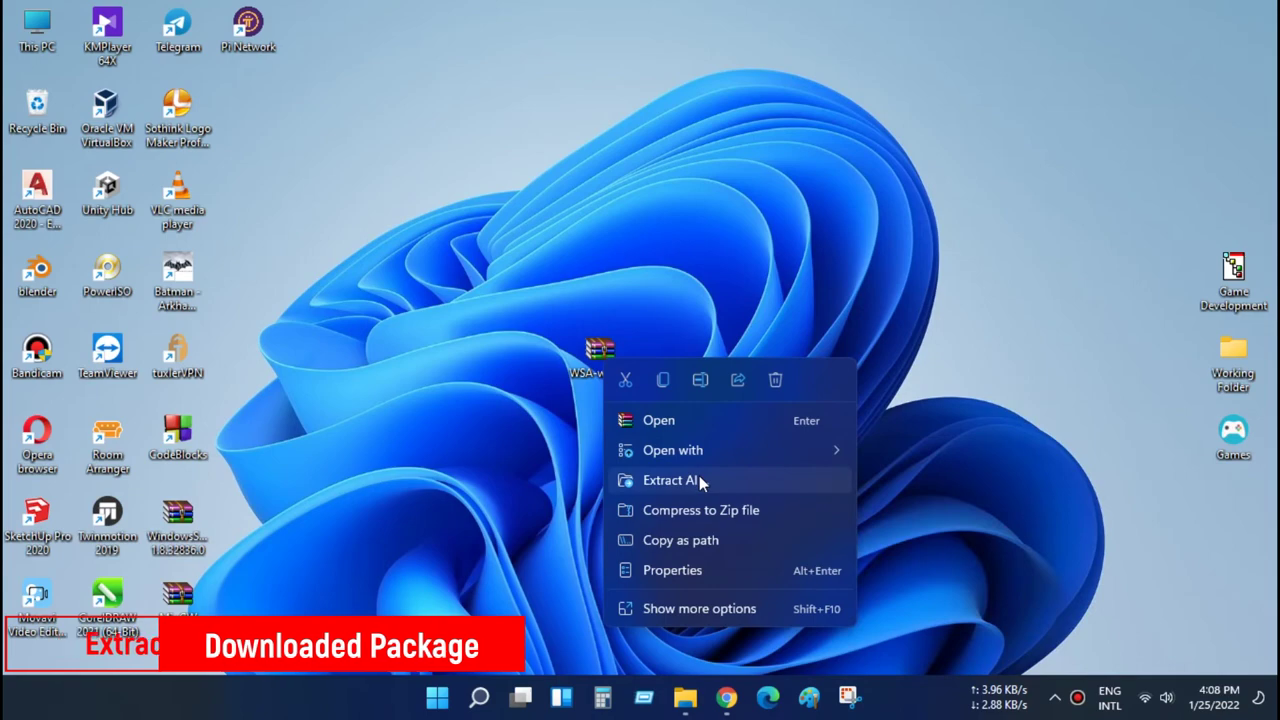
pyautogui.moveTo(699, 450)
pyautogui.click(645, 420)
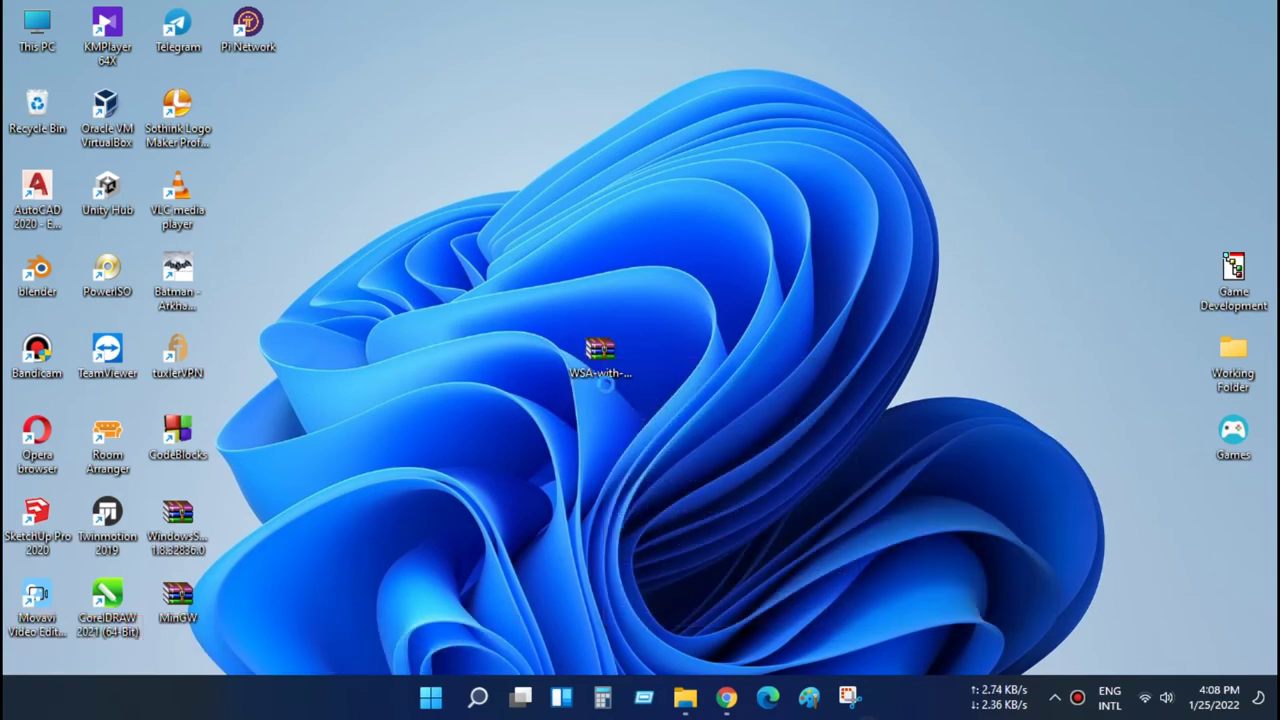
pyautogui.click(285, 225)
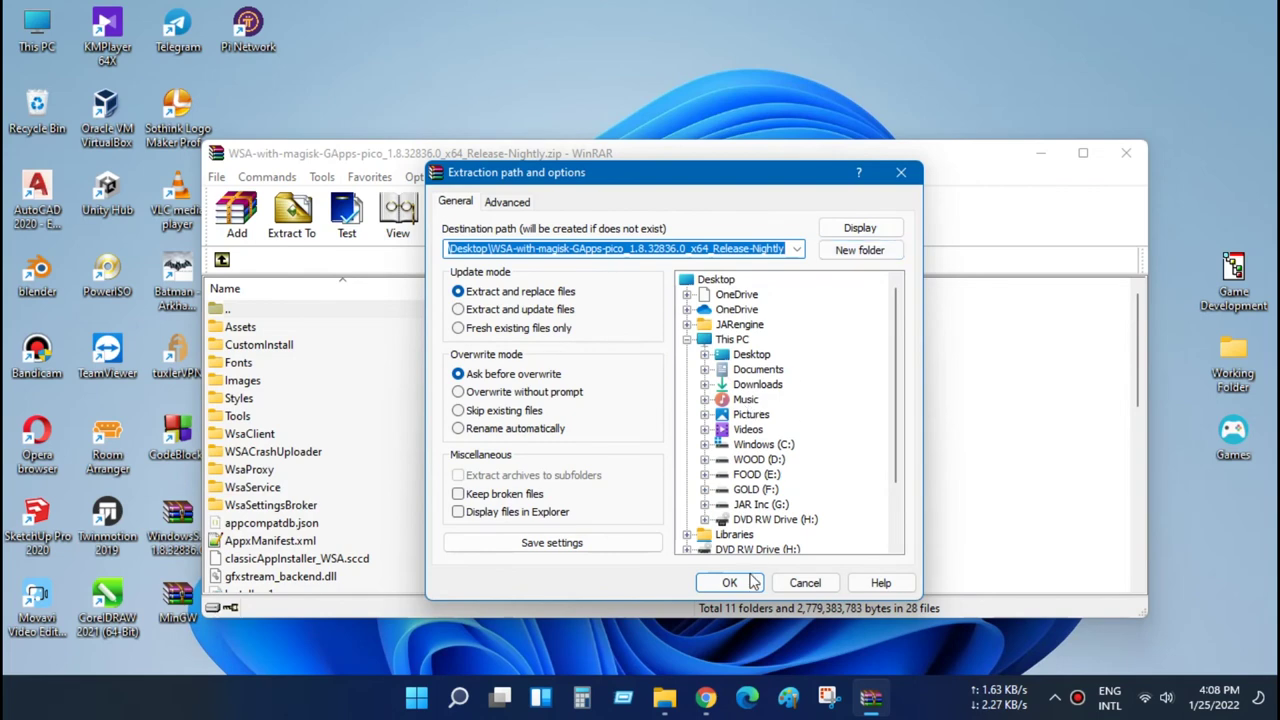
pyautogui.click(730, 583)
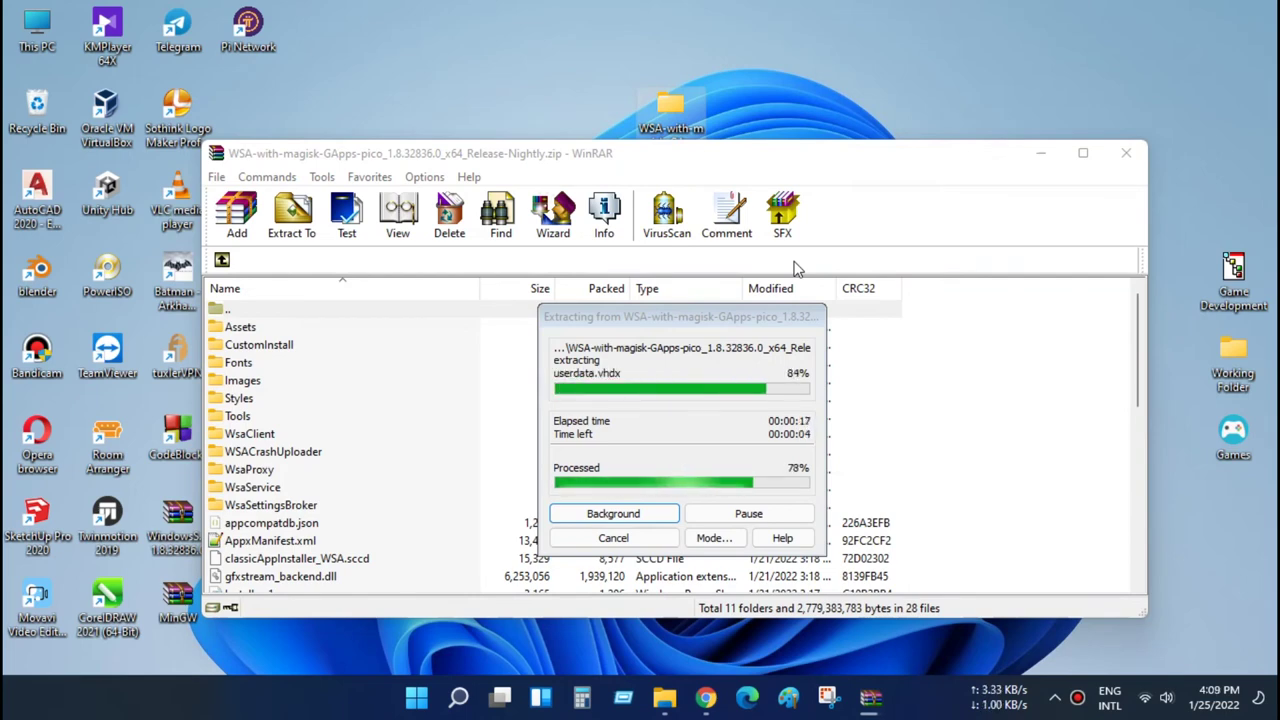
pyautogui.moveTo(670, 110); pyautogui.dragTo(676, 362)
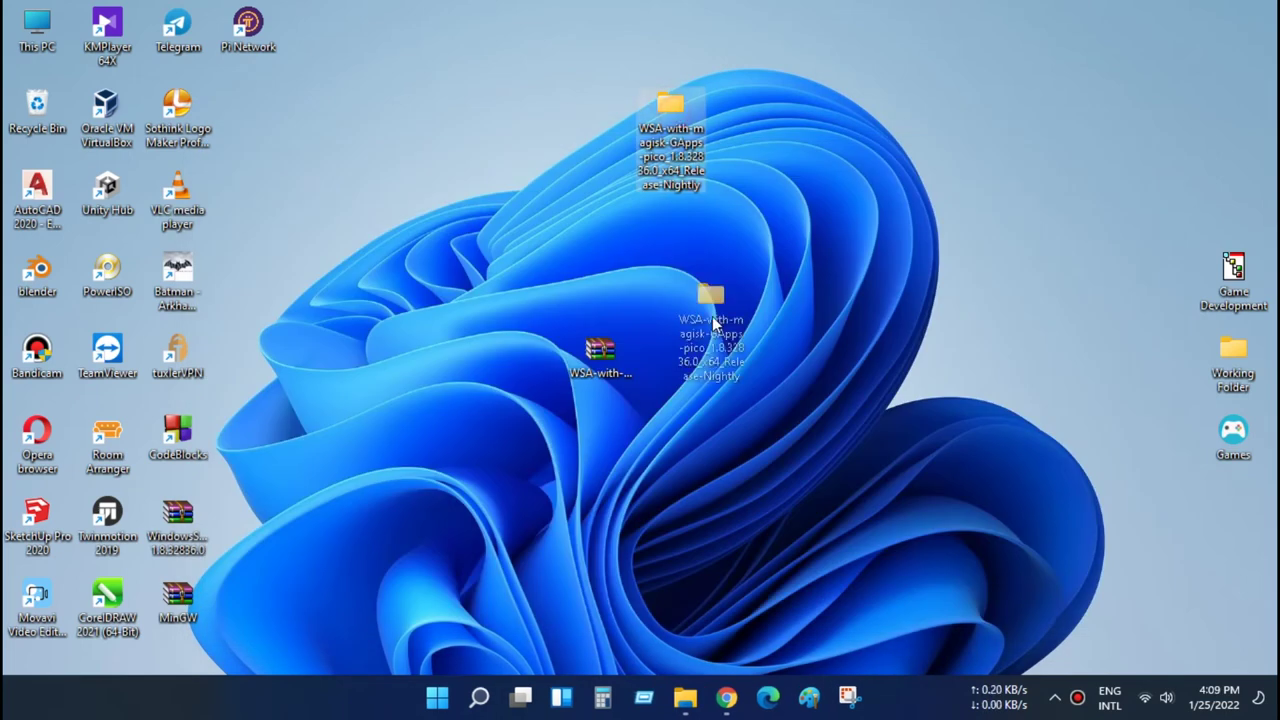
# Run the Install script from the extracted WSA-with-magisk-GApps-pico folder with PowerShell
pyautogui.doubleClick(676, 362)
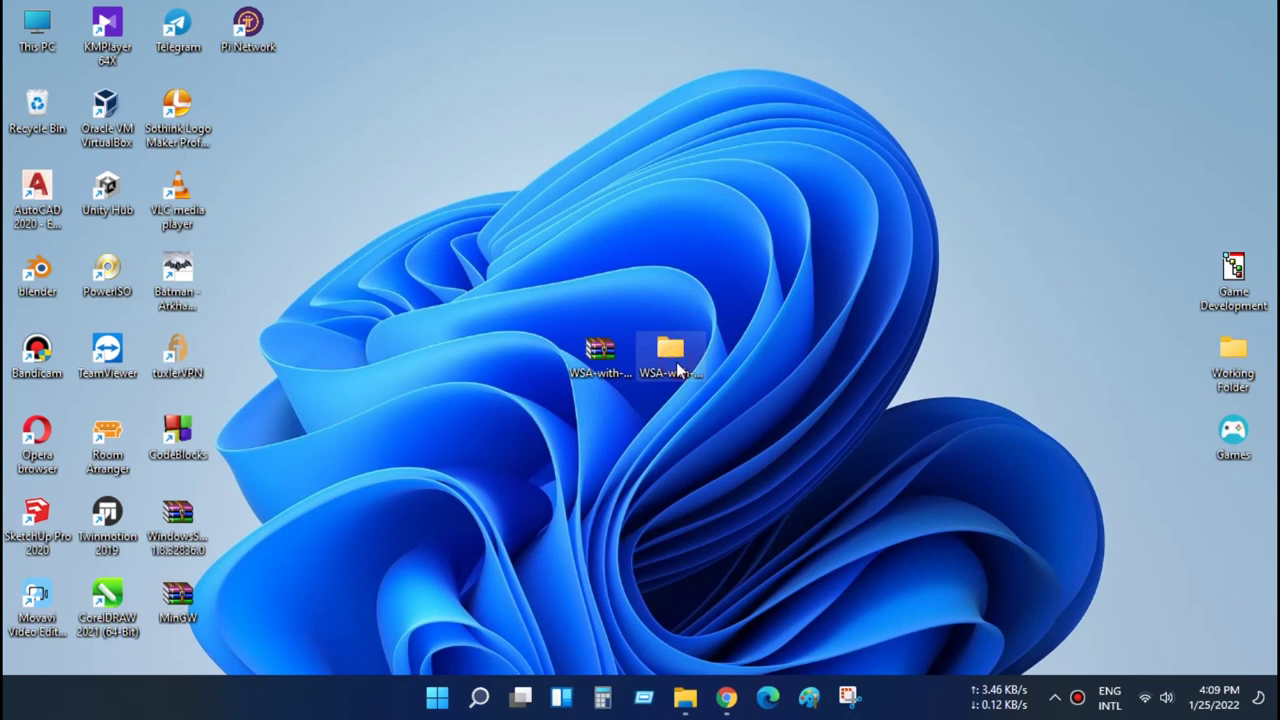
pyautogui.moveTo(550, 497); pyautogui.dragTo(552, 634)
pyautogui.scroll(-3, 540, 403)
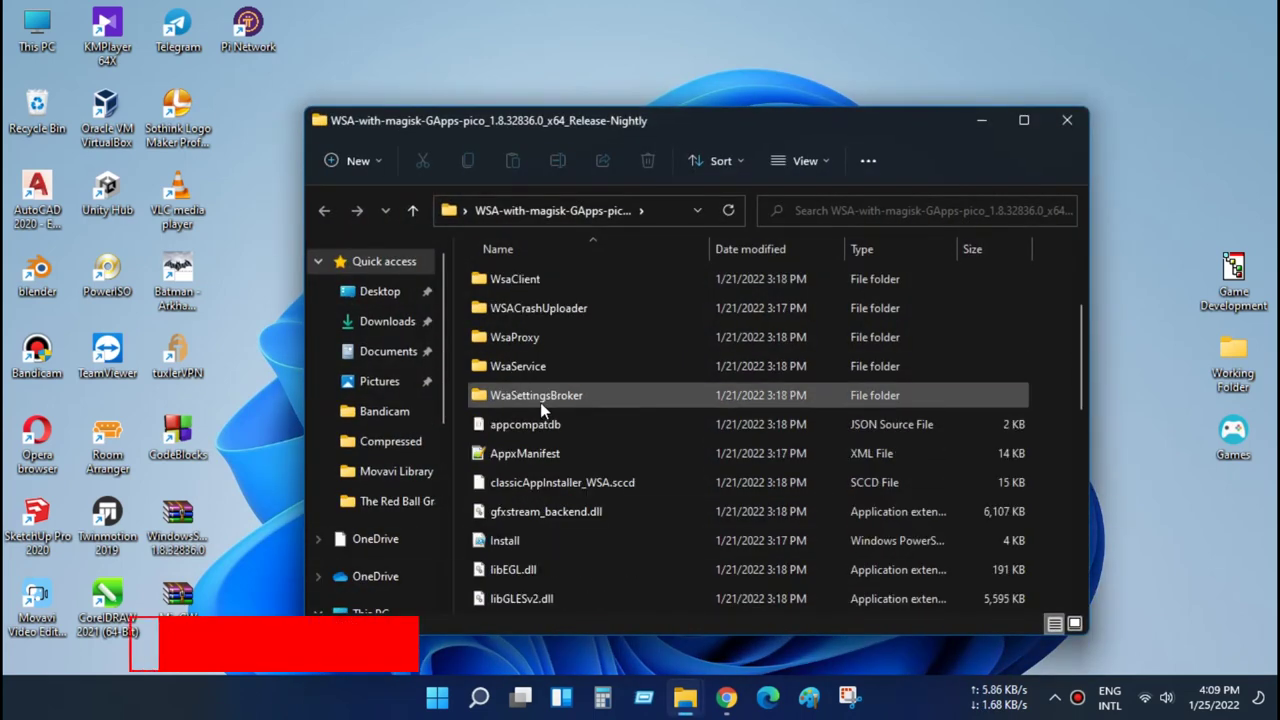
pyautogui.click(512, 451)
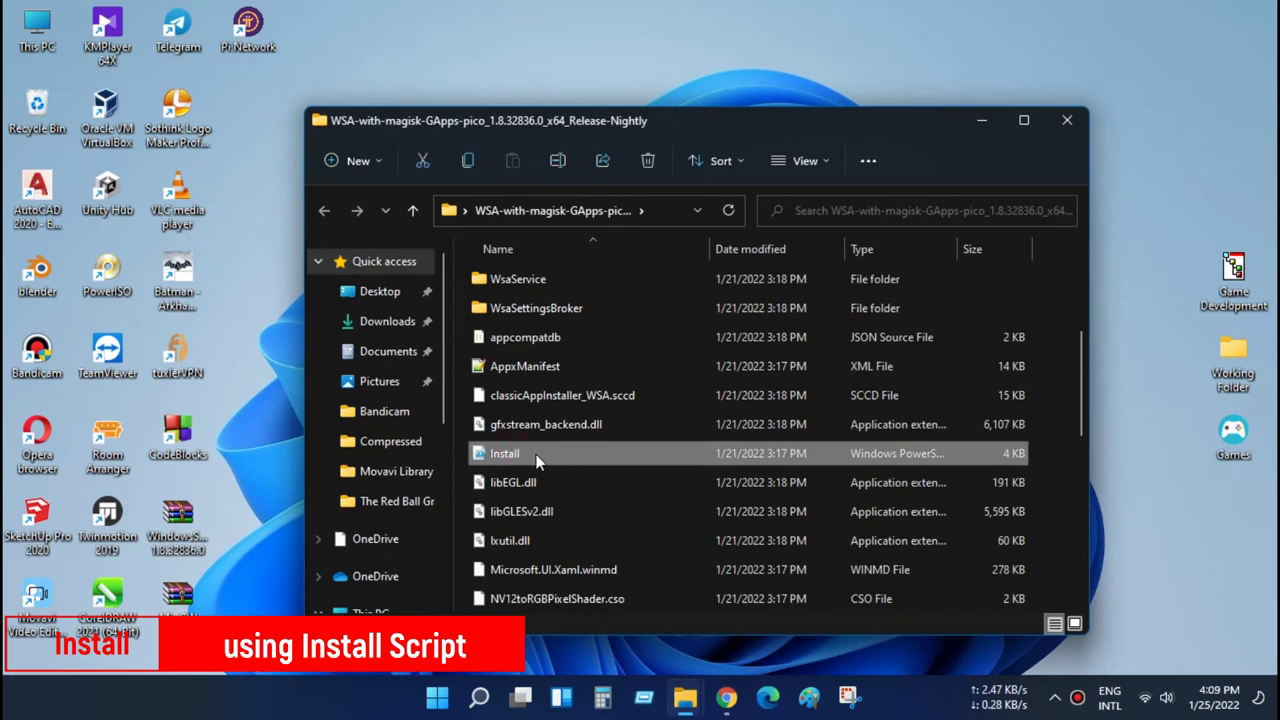
pyautogui.rightClick(526, 451)
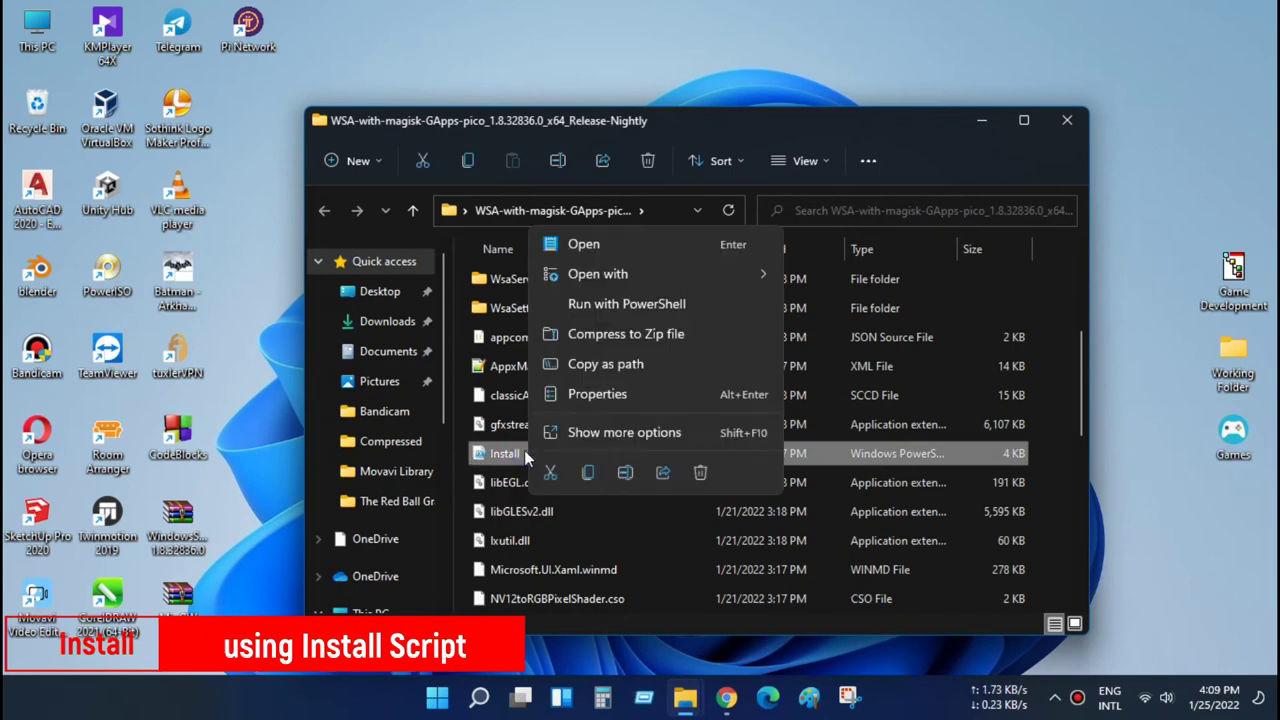
pyautogui.moveTo(607, 284)
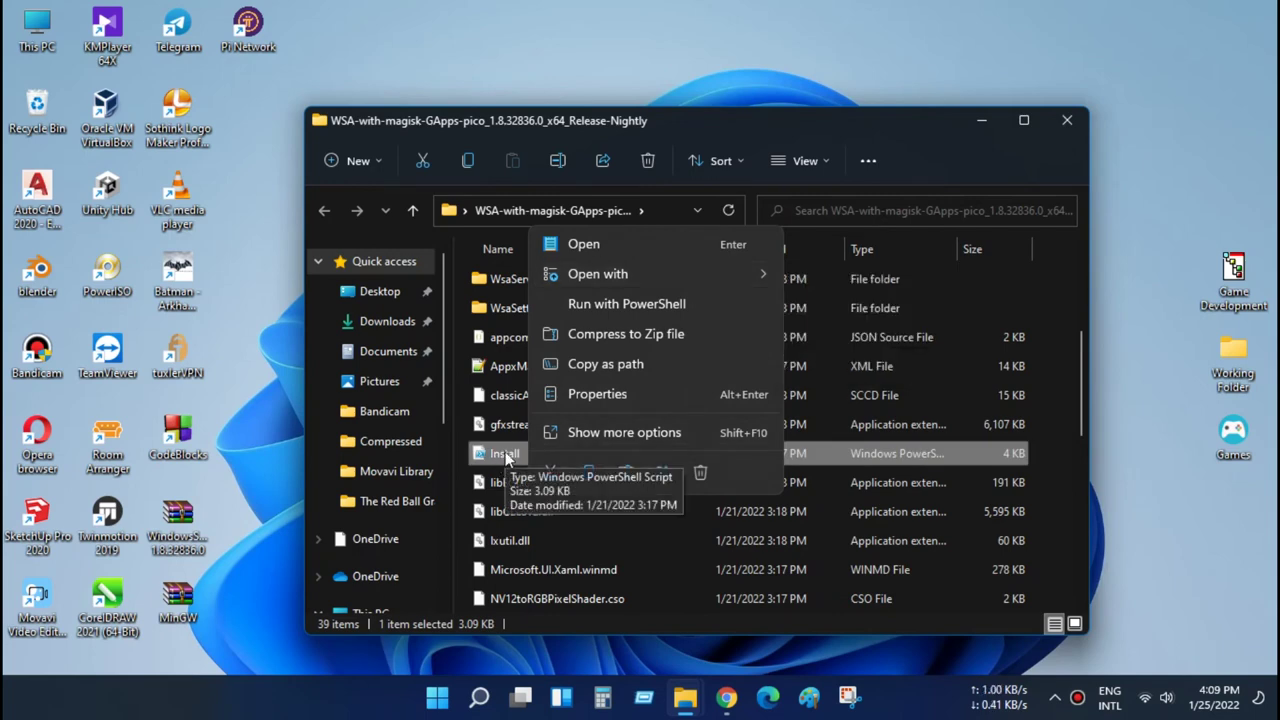
pyautogui.click(653, 309)
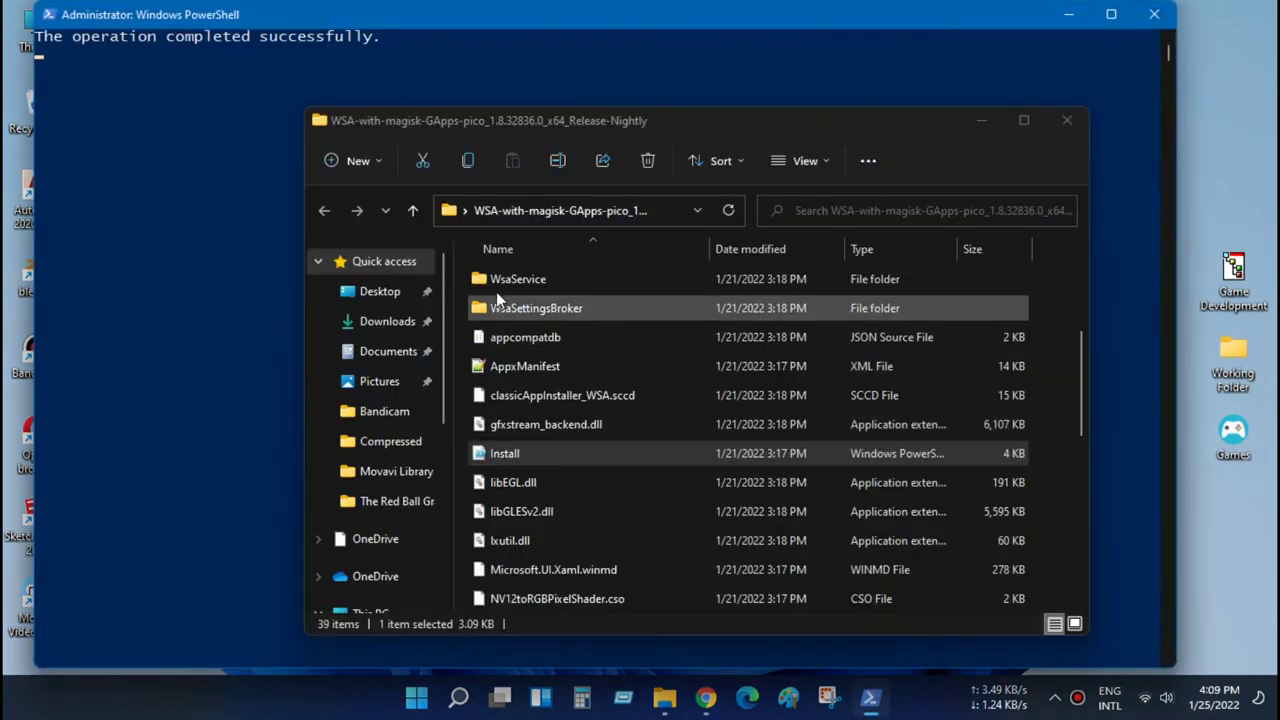
pyautogui.click(434, 23)
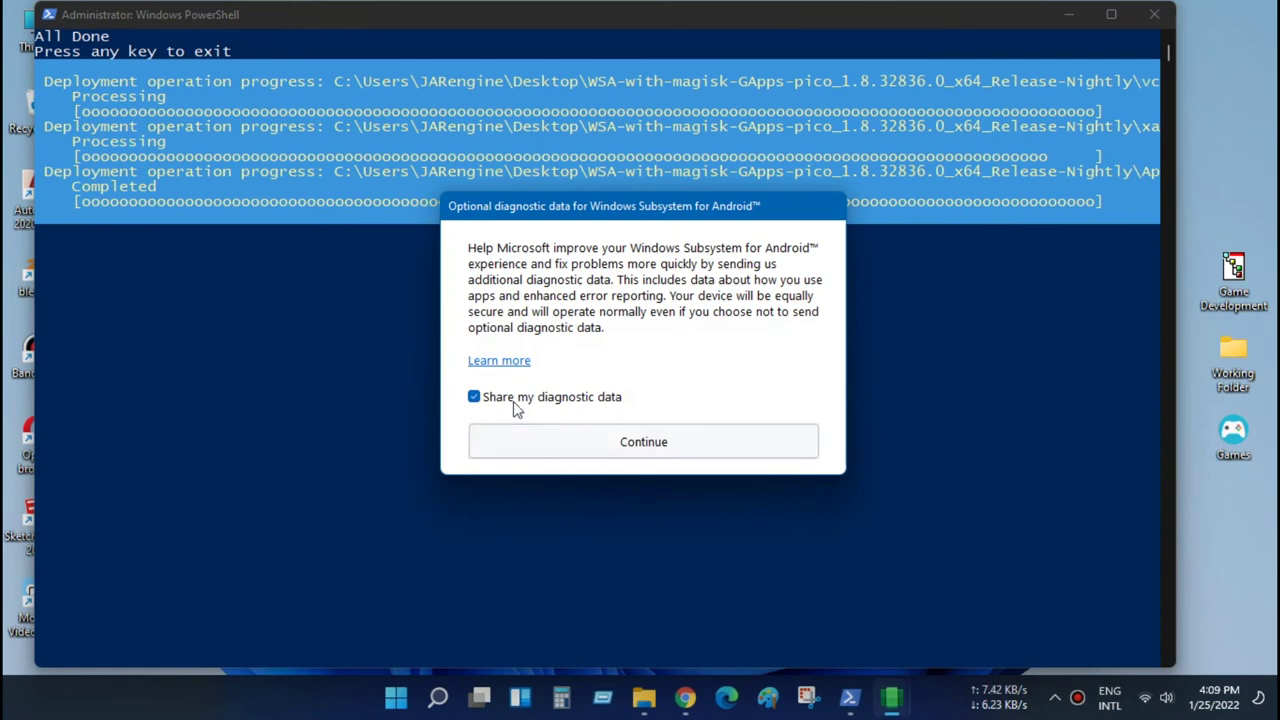
# Answer and continue past the optional diagnostic data prompt for Windows Subsystem for Android, and close the PowerShell window
pyautogui.click(514, 398)
pyautogui.click(632, 443)
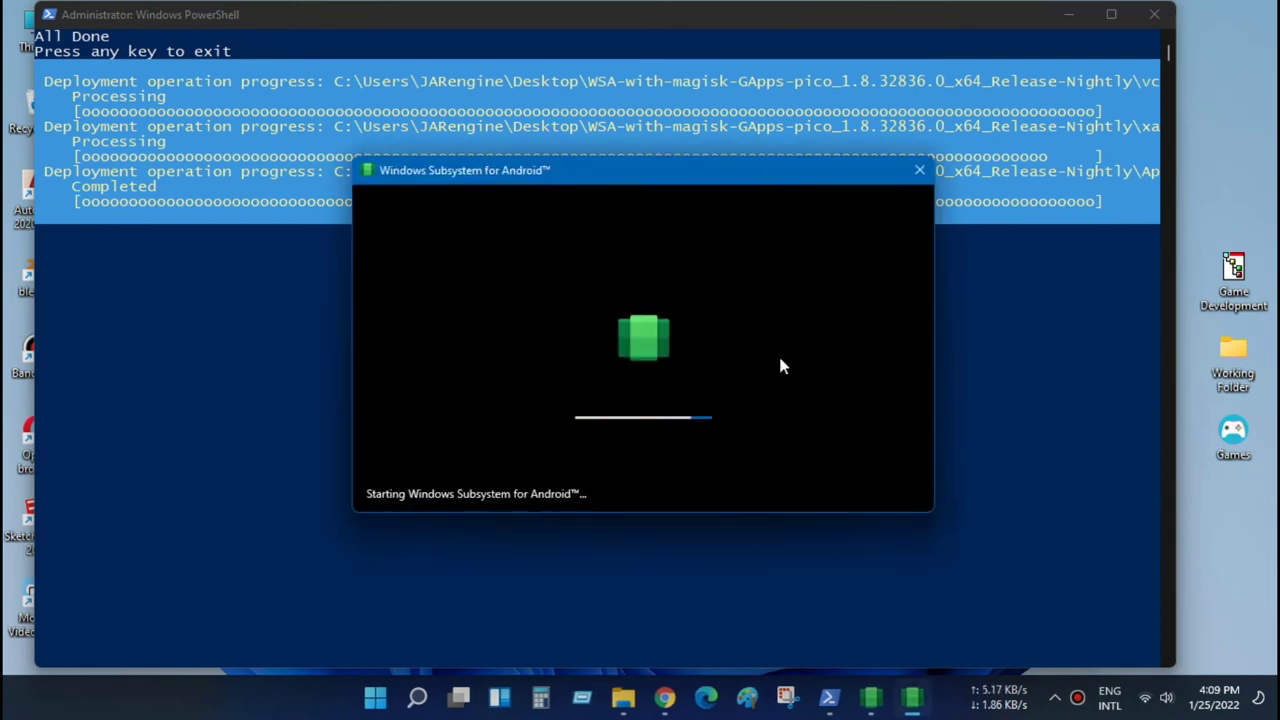
pyautogui.click(1155, 16)
pyautogui.click(929, 117)
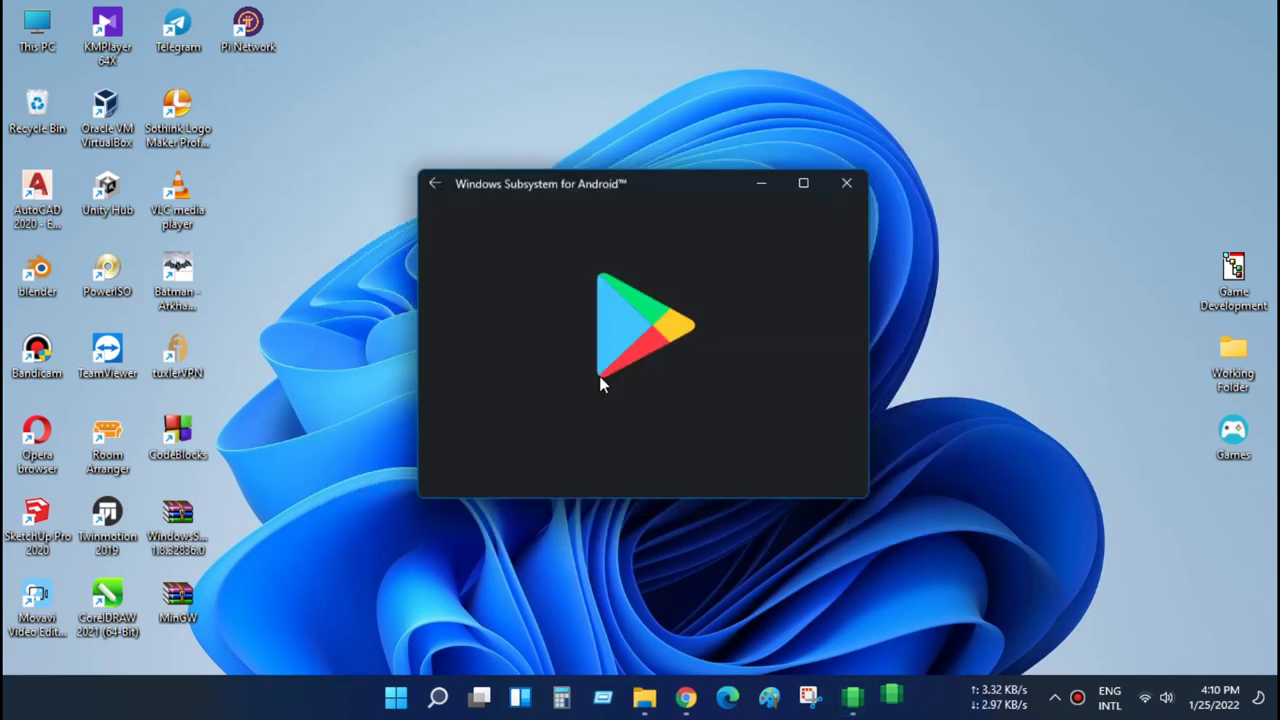
# Try the Google Play sign-in in the Windows Subsystem for Android window, and close that window
pyautogui.click(695, 420)
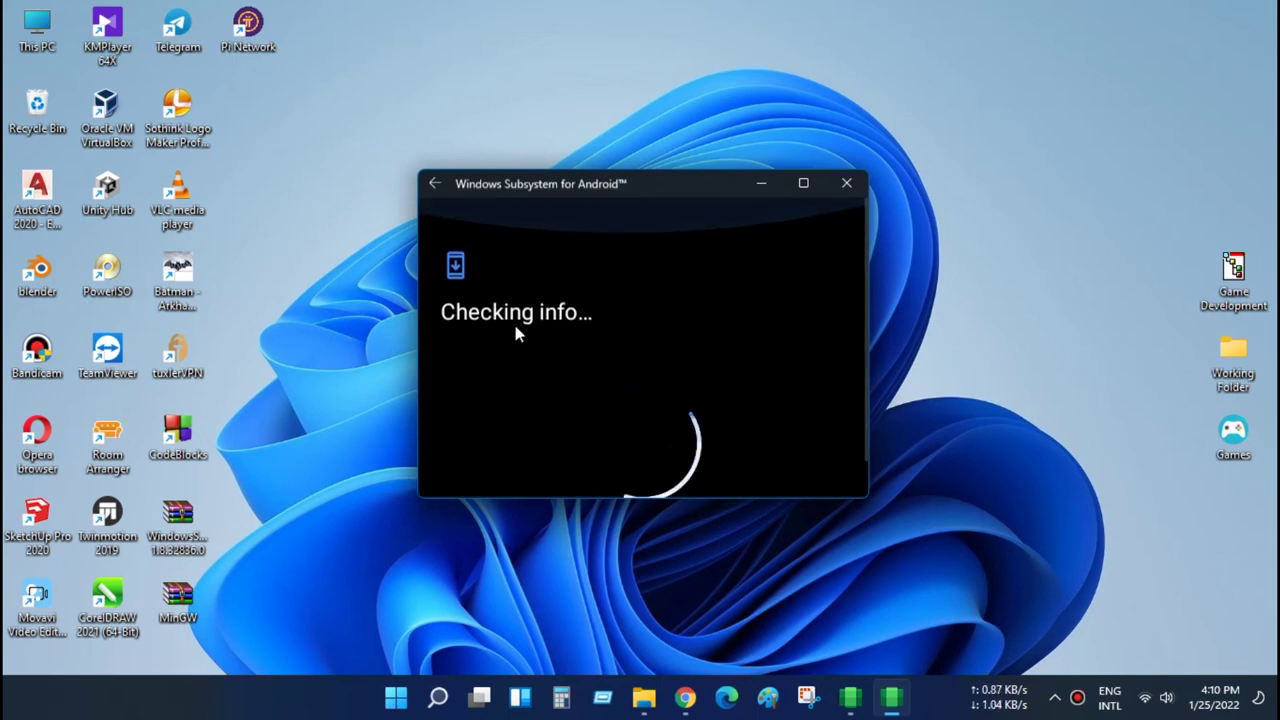
pyautogui.click(397, 698)
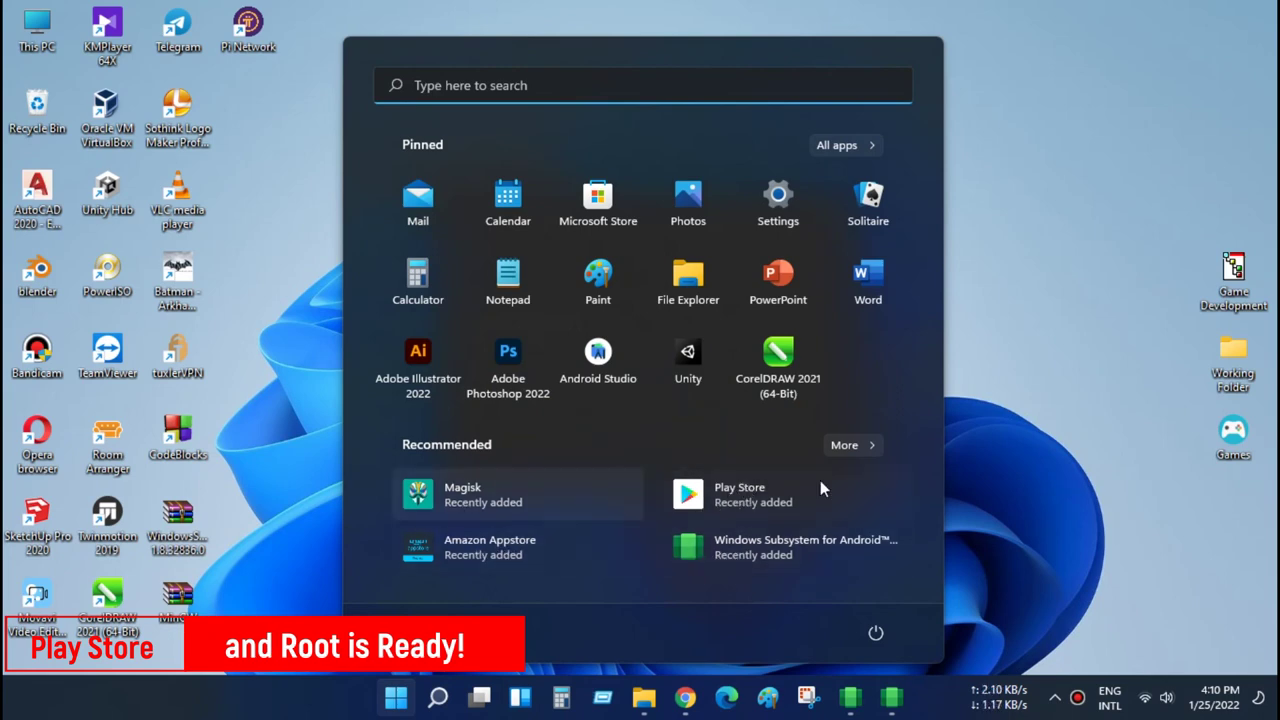
pyautogui.click(500, 545)
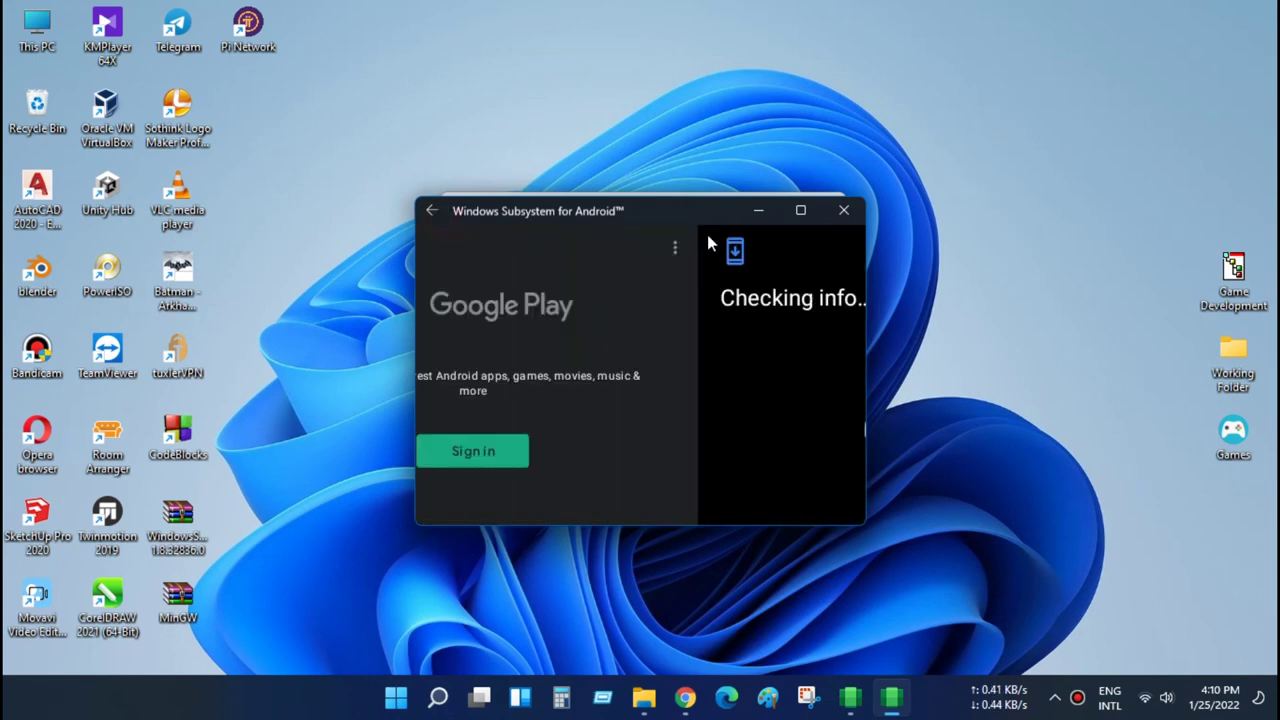
pyautogui.click(845, 212)
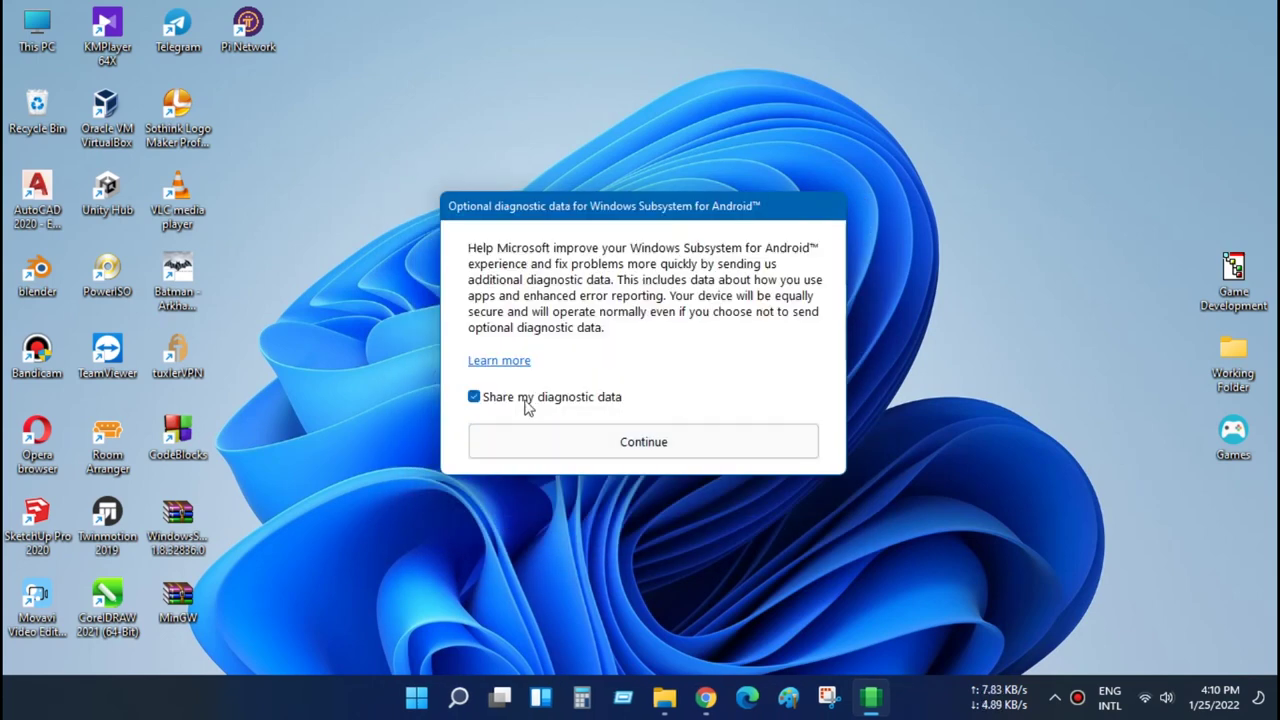
# Continue past the diagnostic data prompt with Magisk starting, and look through the Magisk Home page
pyautogui.click(620, 441)
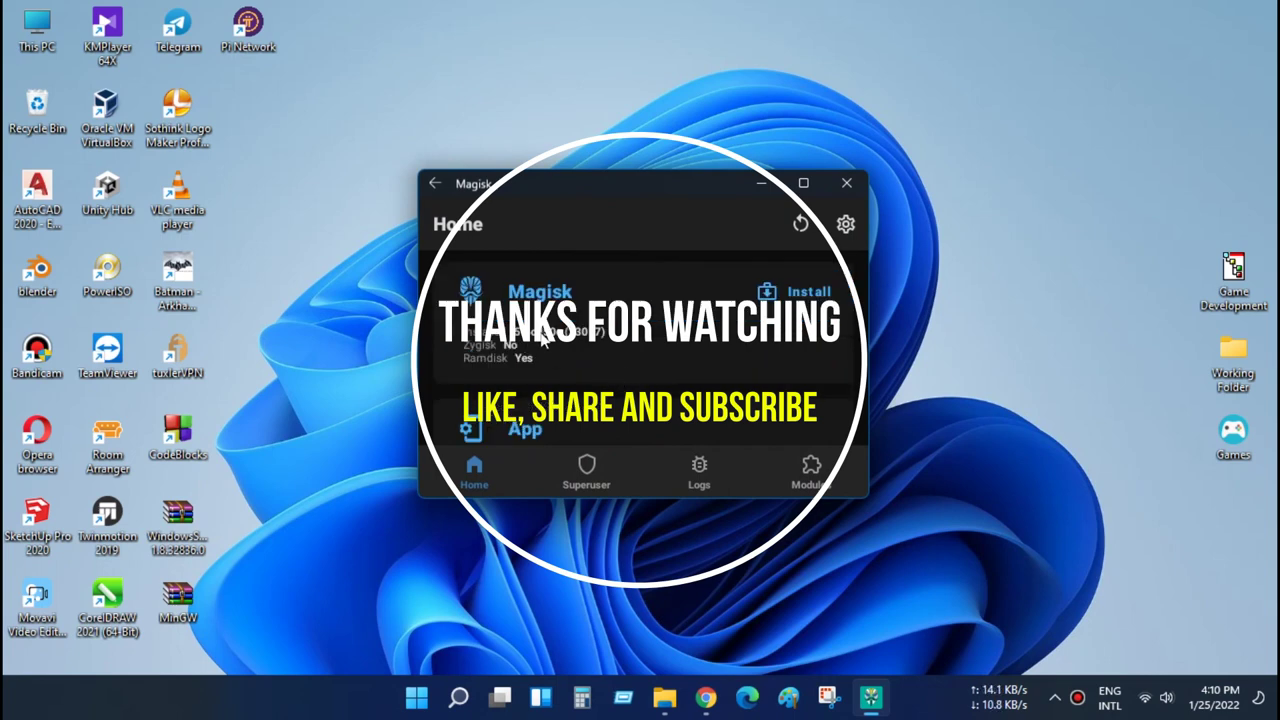
pyautogui.scroll(-3, 544, 356)
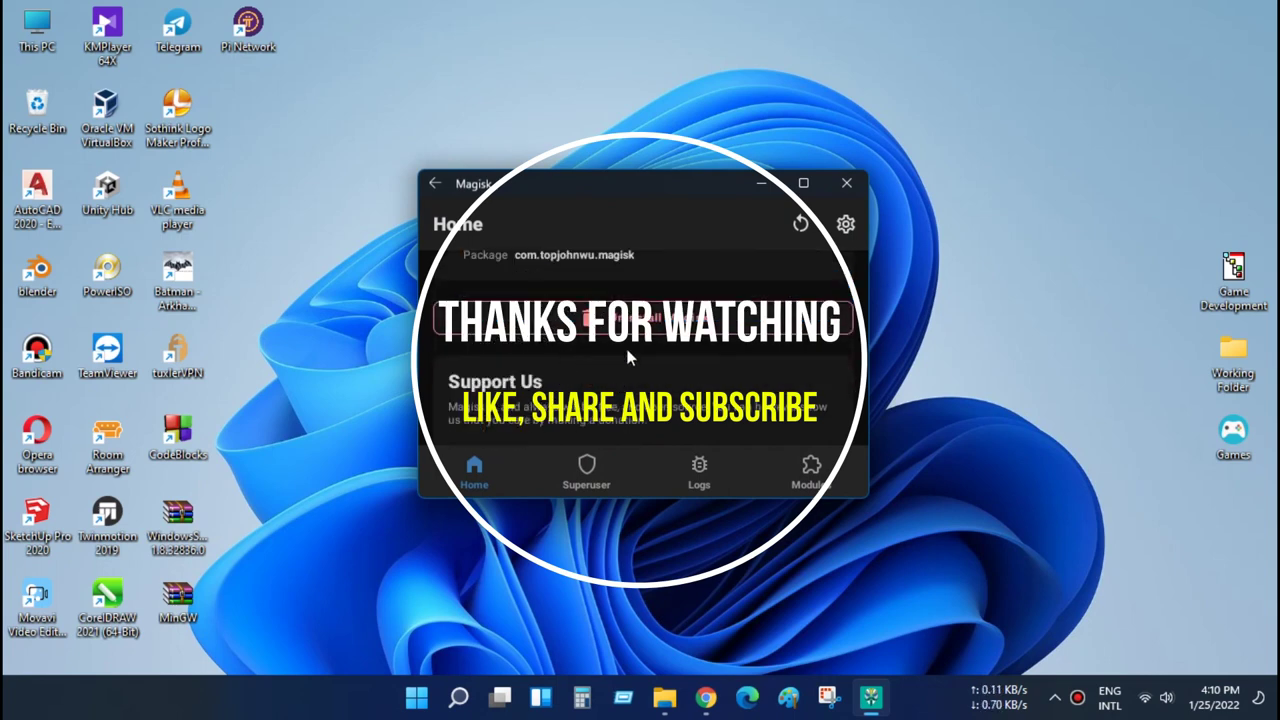
pyautogui.scroll(1, 580, 360)
pyautogui.scroll(-5, 629, 368)
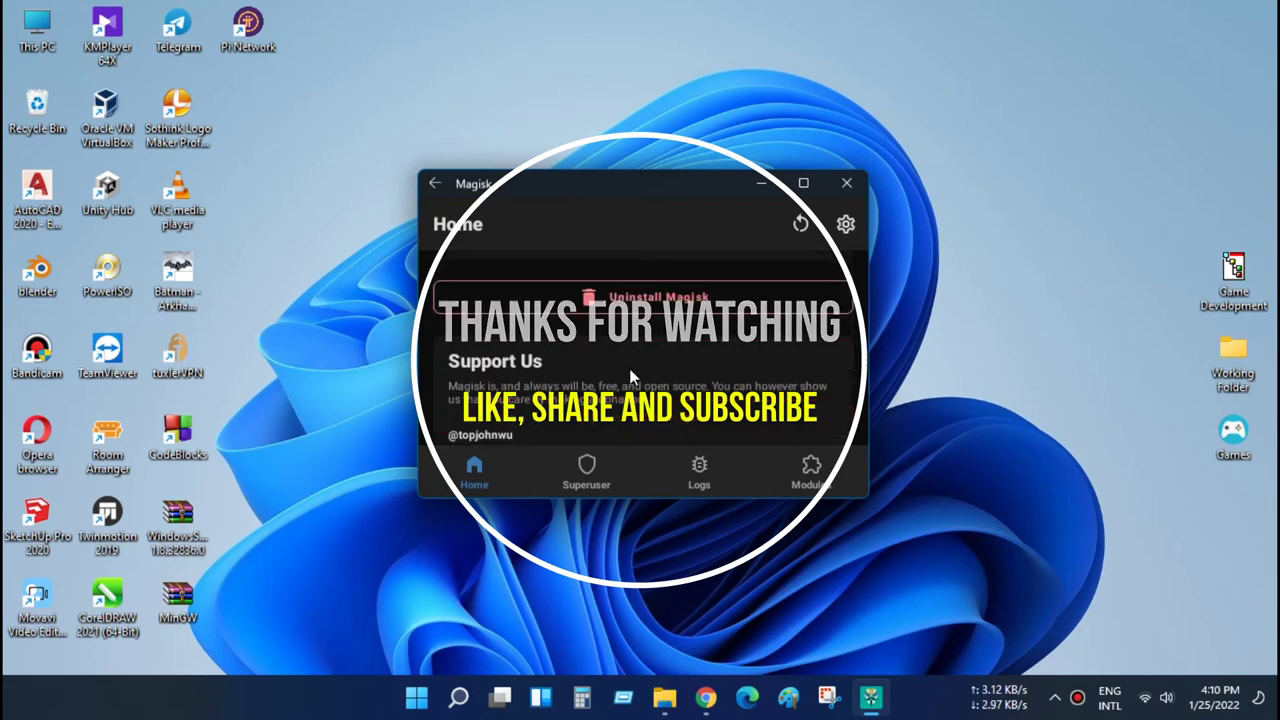